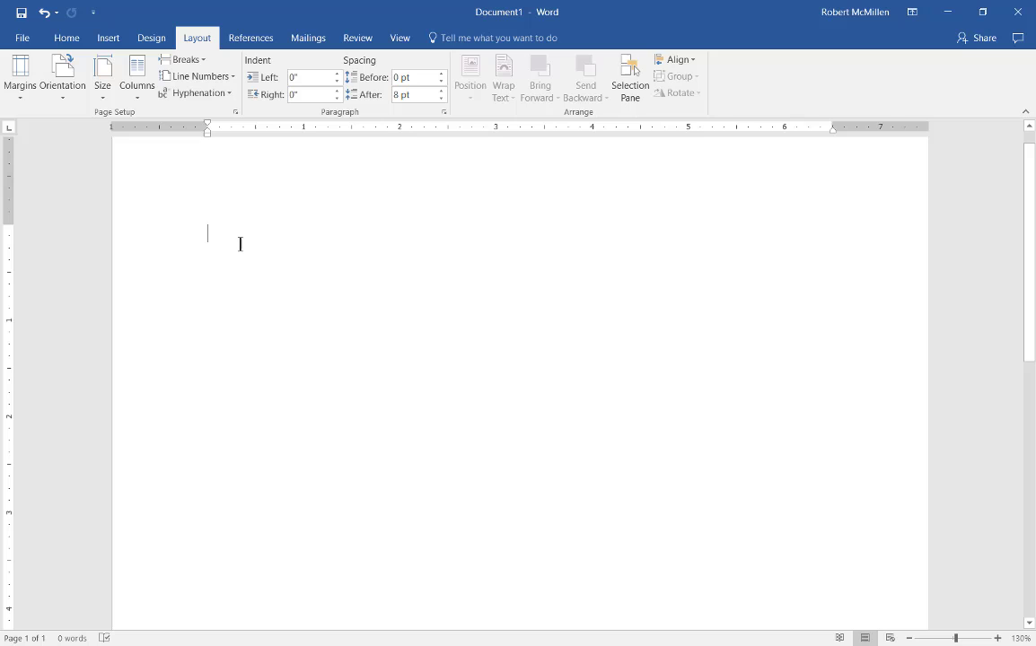
# Type 'Column' on the blank page and switch the layout to two columns
pyautogui.write('Column')
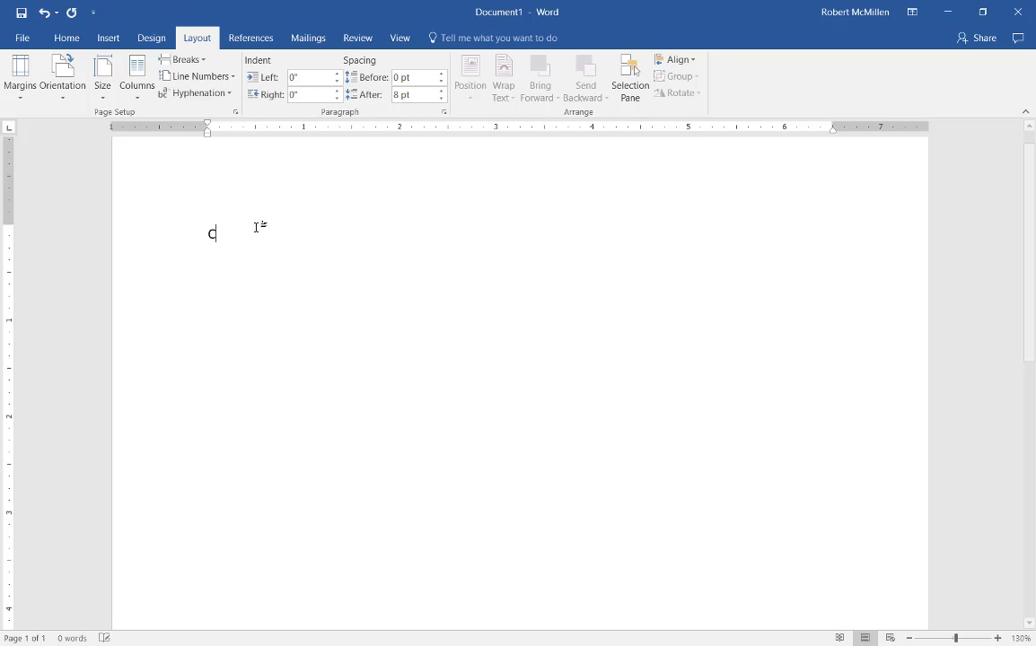
pyautogui.click(136, 80)
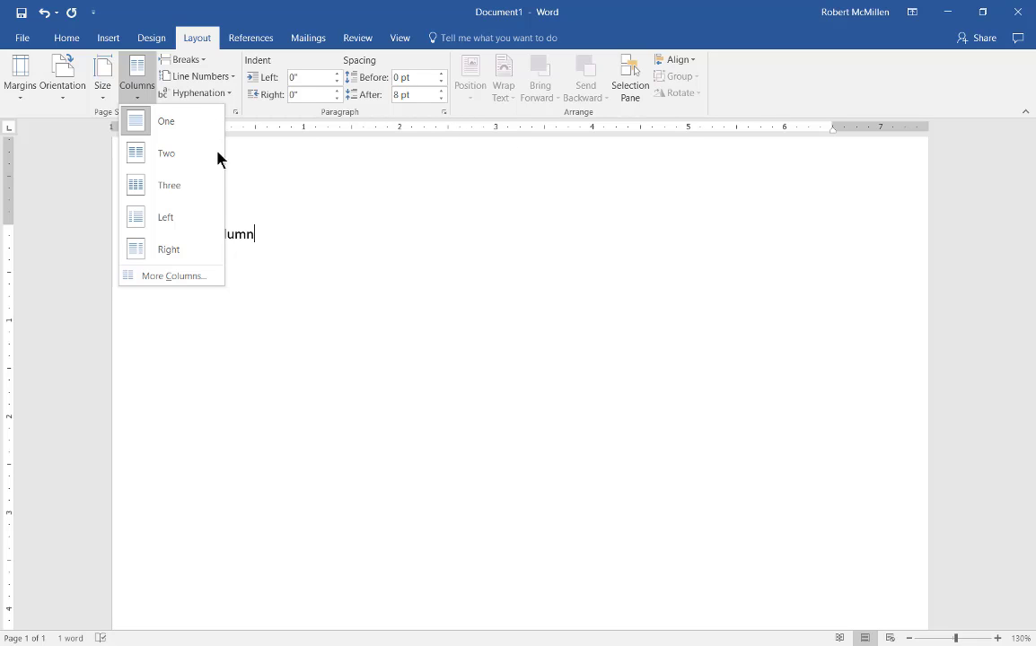
pyautogui.click(167, 154)
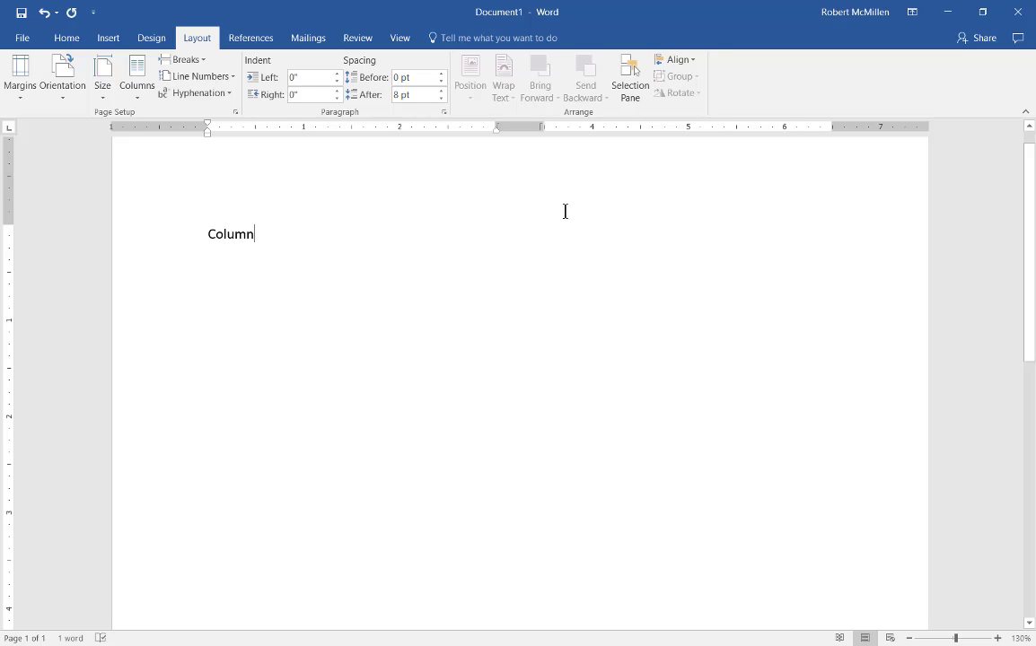
# Move to the top of the second column and type the heading 'Column 2' there
pyautogui.press('Return')
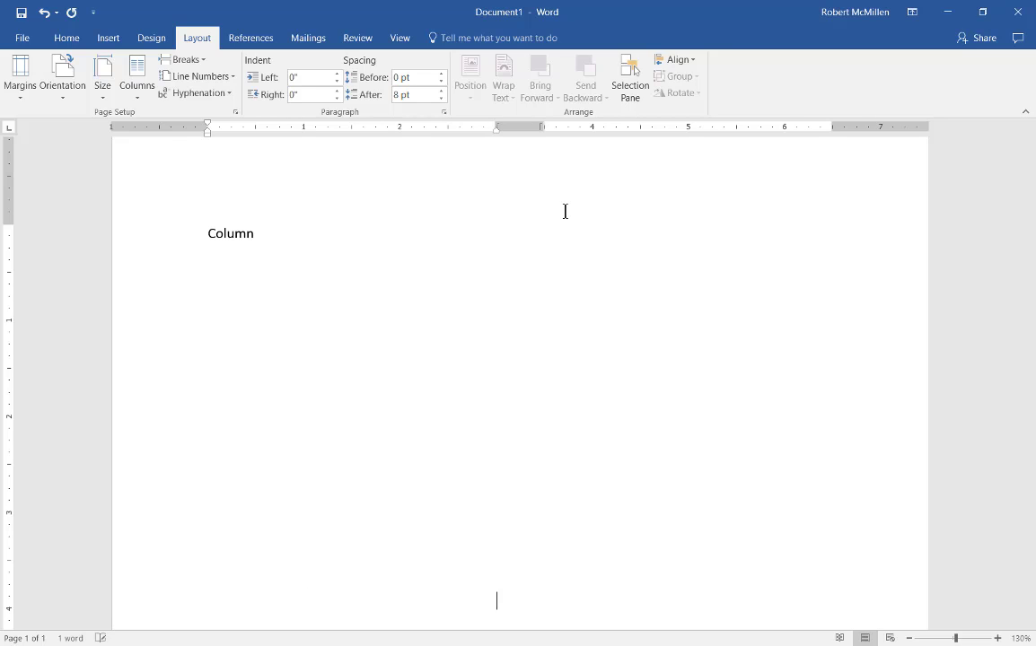
pyautogui.scroll(-3, 565, 211)
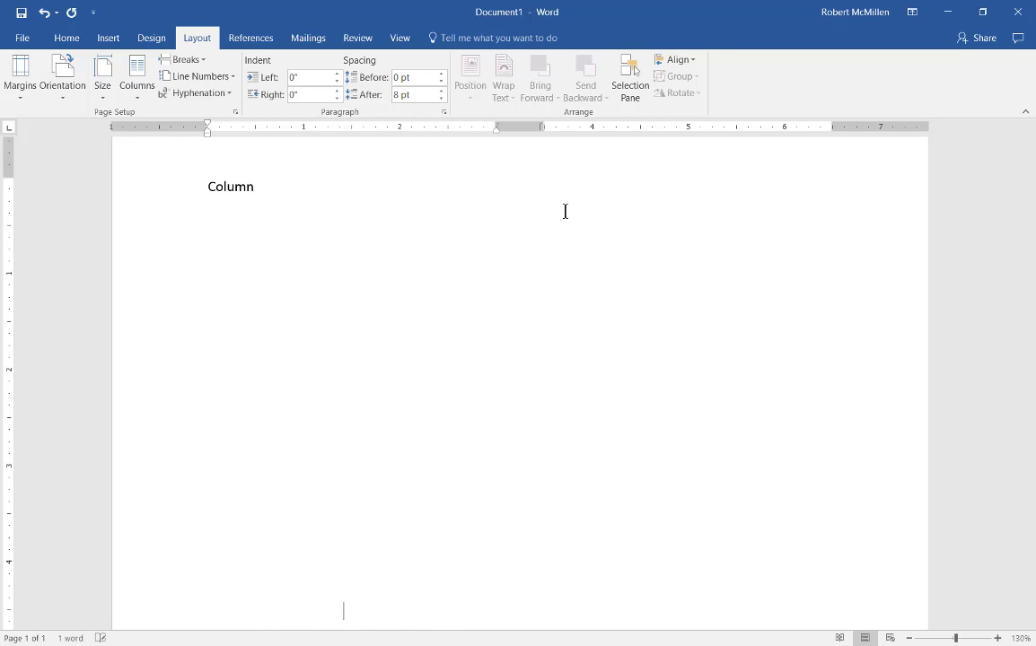
pyautogui.scroll(-6, 307, 604)
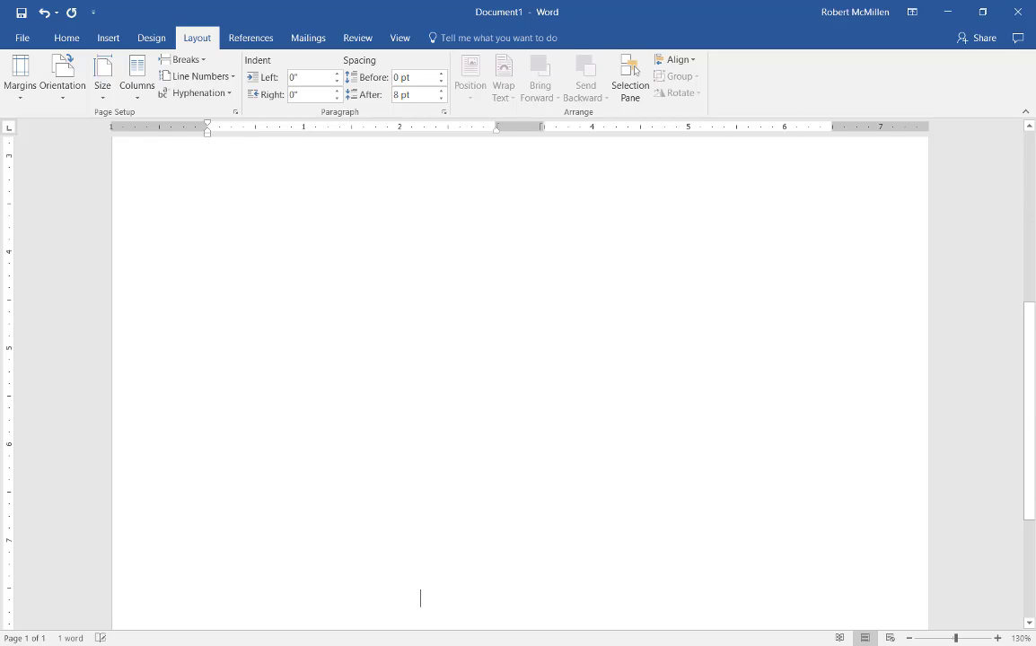
pyautogui.press('alt')
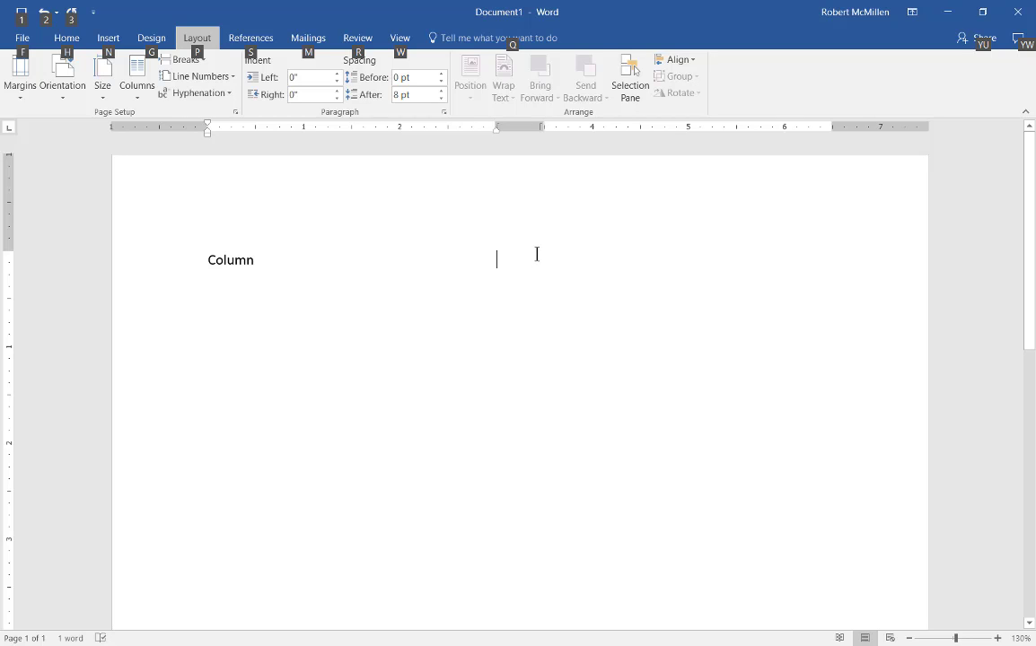
pyautogui.press('o')
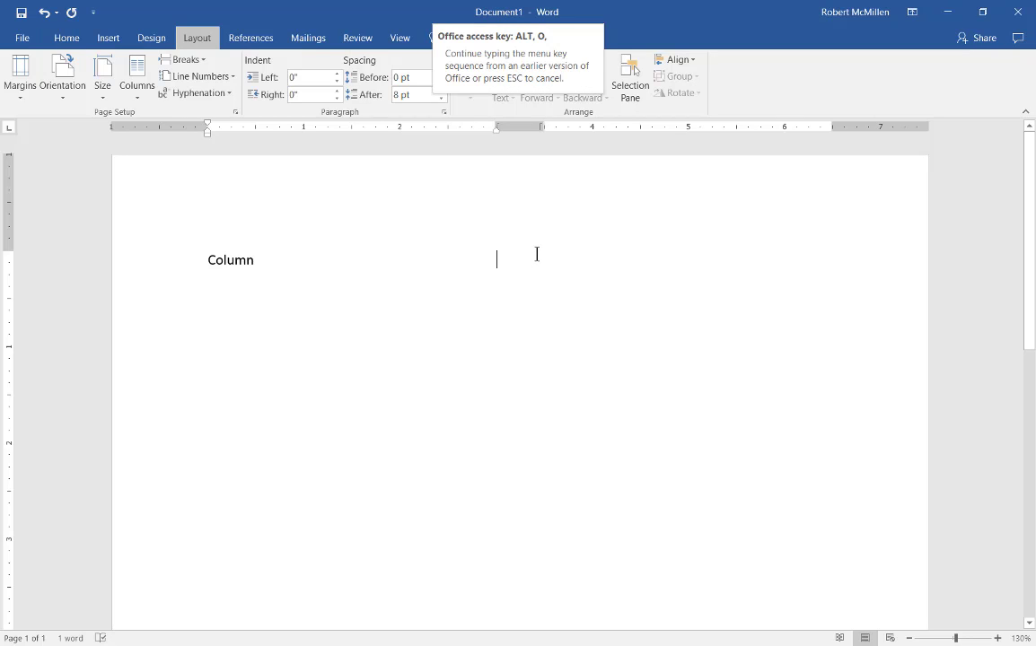
pyautogui.press('Escape')
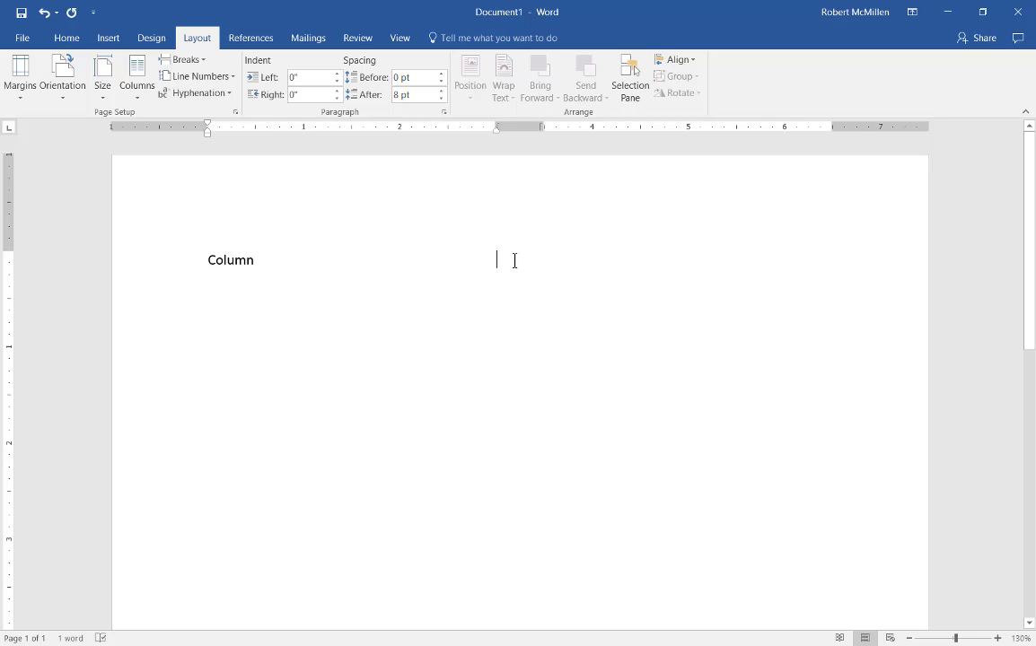
pyautogui.write('Column 2')
pyautogui.scroll(-1, 514, 260)
pyautogui.press('alt')
pyautogui.click(494, 294)
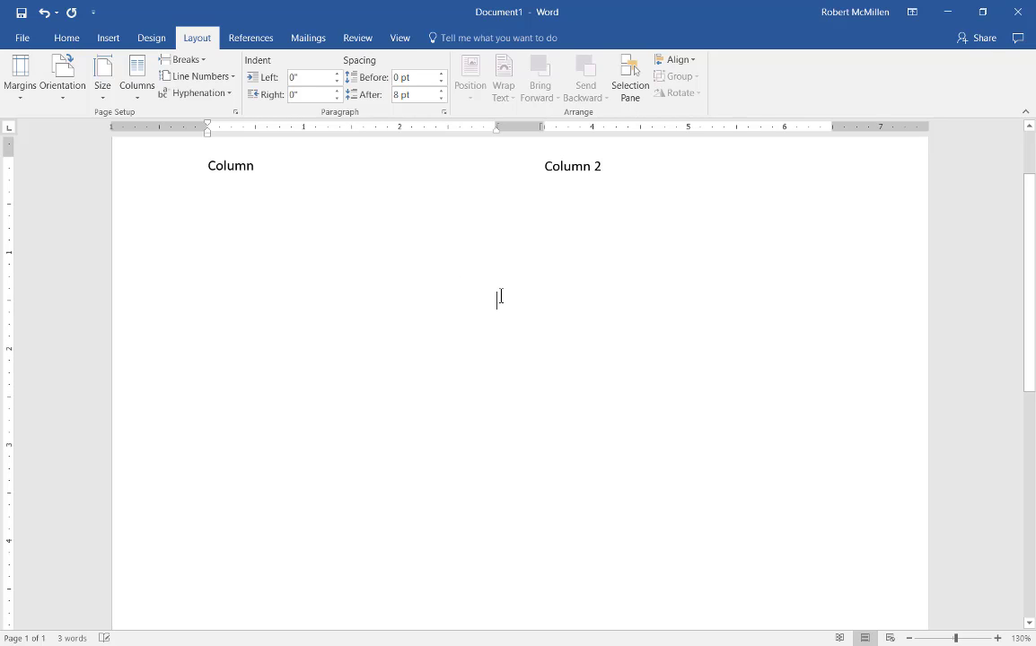
pyautogui.scroll(1, 500, 297)
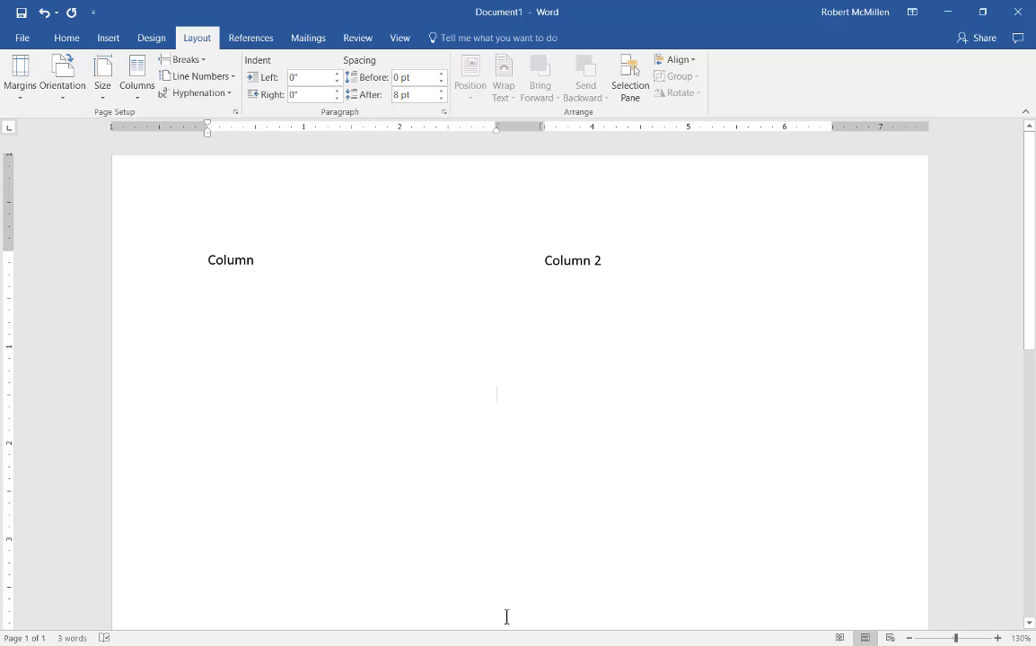
# Switch to the COS Portfolio document from the taskbar and return to its top
pyautogui.moveTo(524, 626)
pyautogui.click(568, 590)
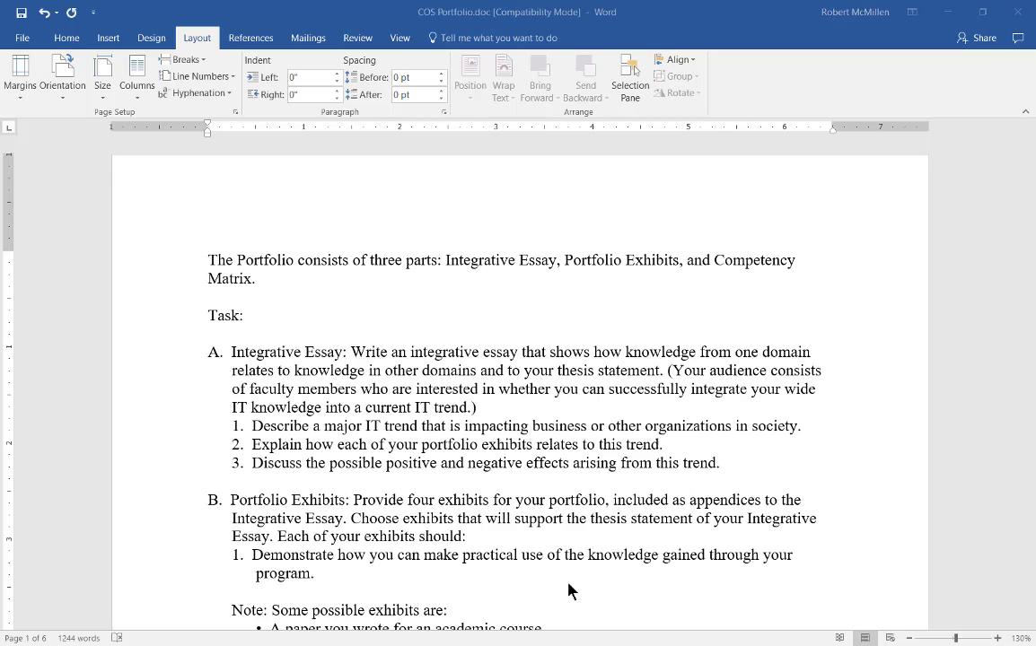
pyautogui.click(415, 320)
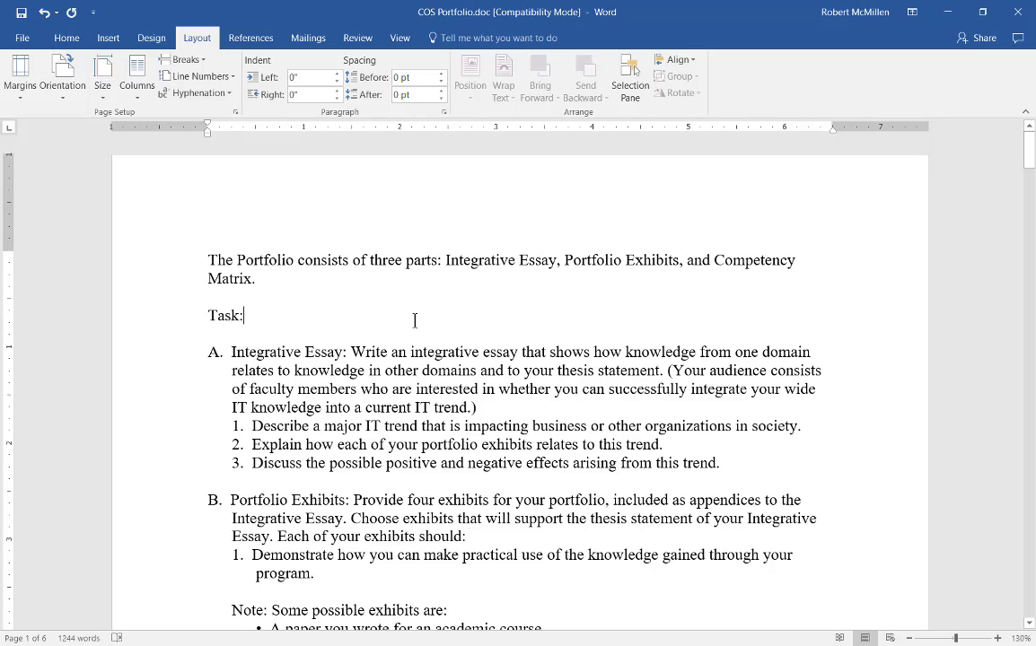
pyautogui.scroll(-15, 414, 341)
pyautogui.scroll(-20, 413, 366)
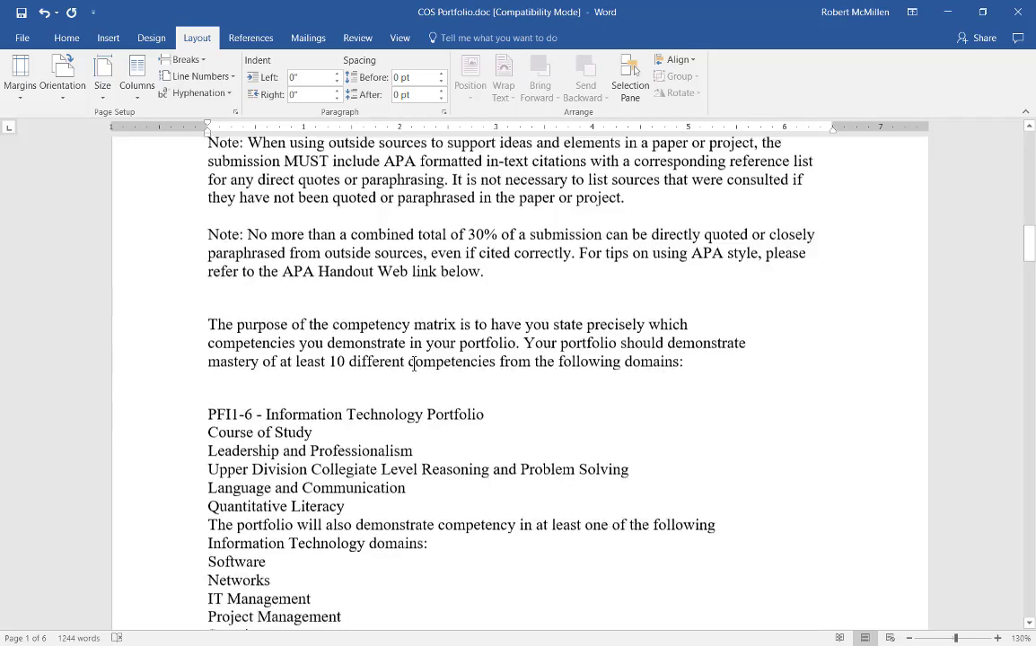
pyautogui.moveTo(1029, 301); pyautogui.dragTo(1029, 153)
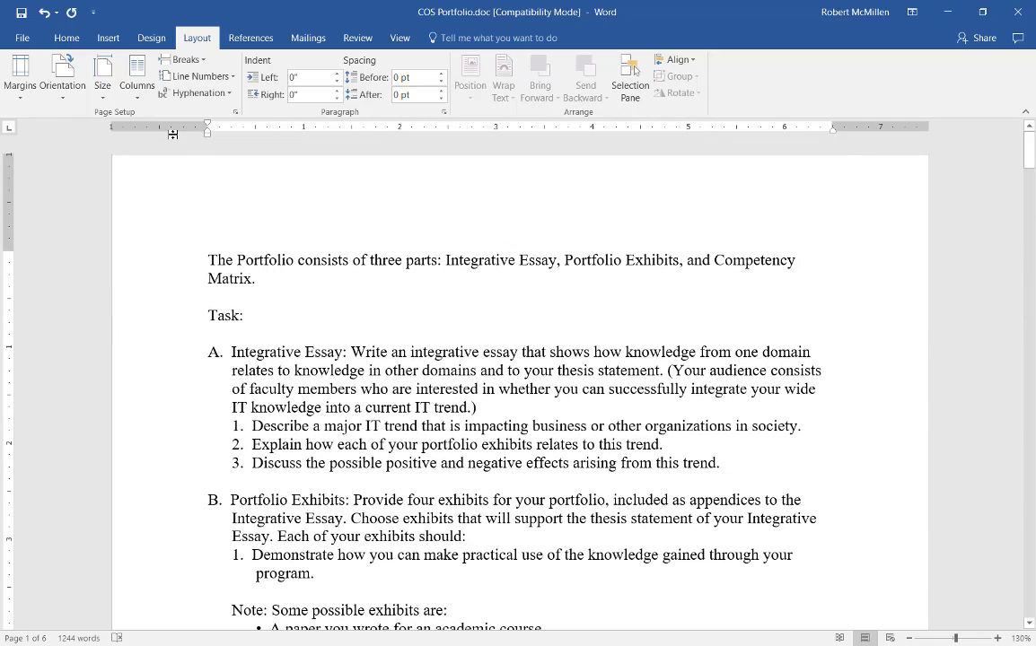
# Reflow COS Portfolio into two equal columns
pyautogui.click(135, 81)
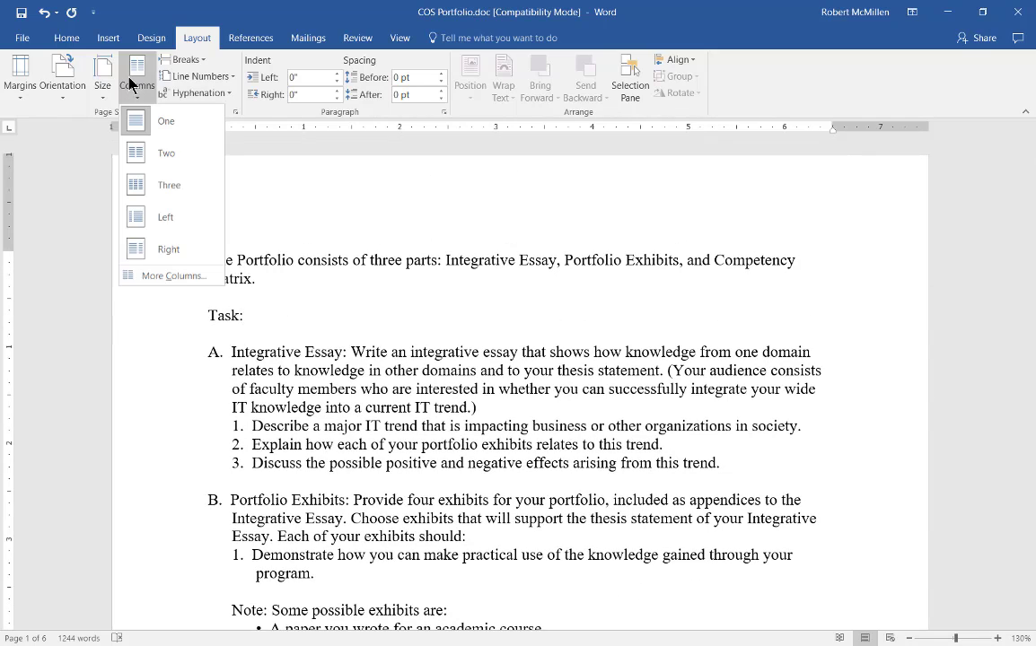
pyautogui.click(159, 154)
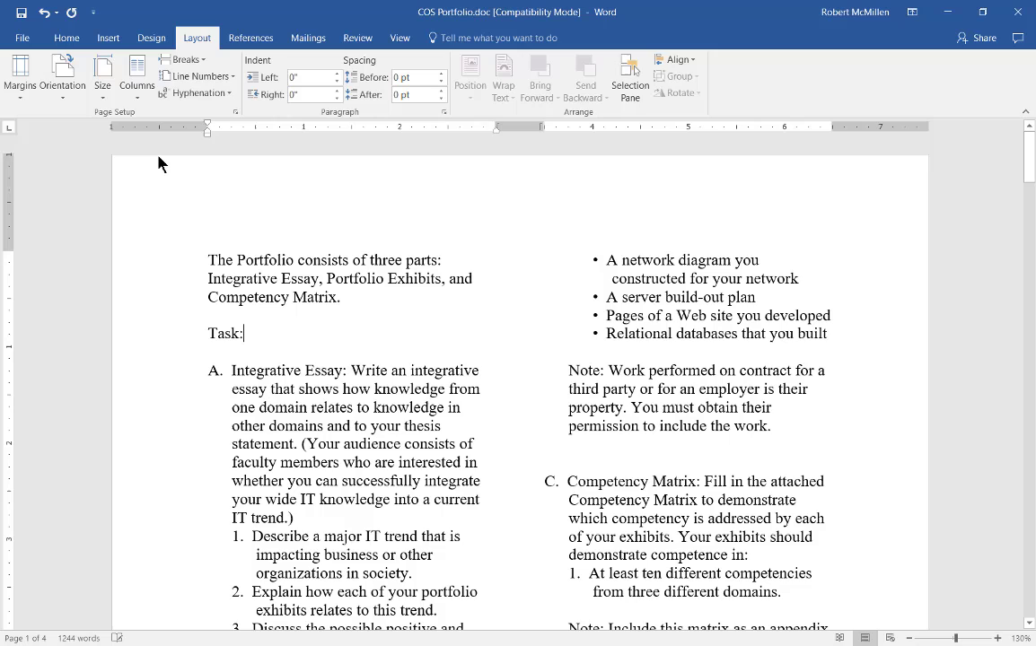
pyautogui.click(527, 393)
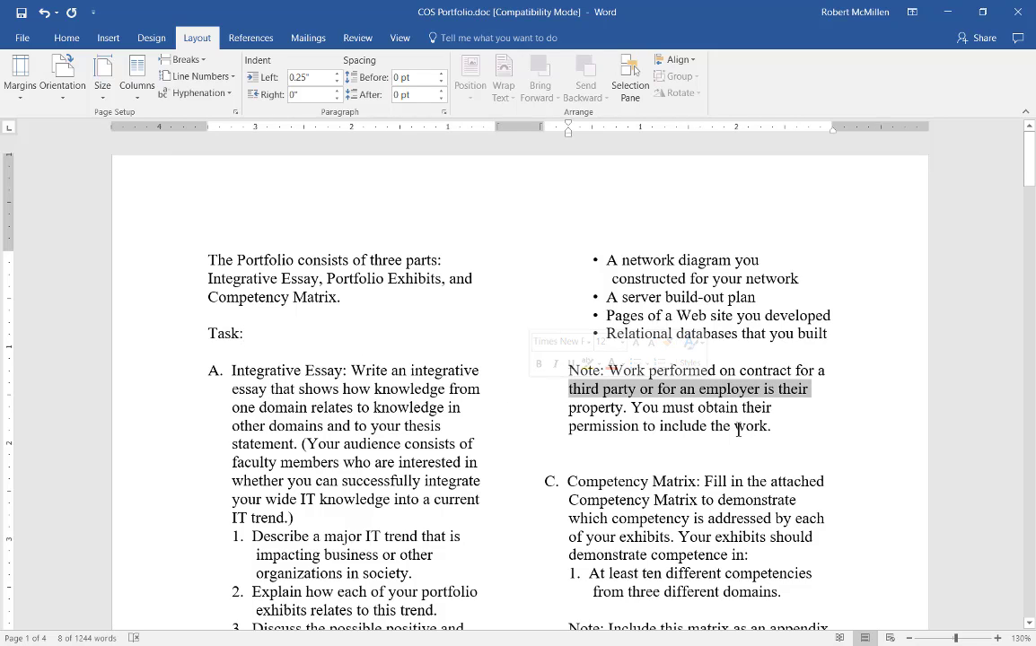
pyautogui.click(736, 428)
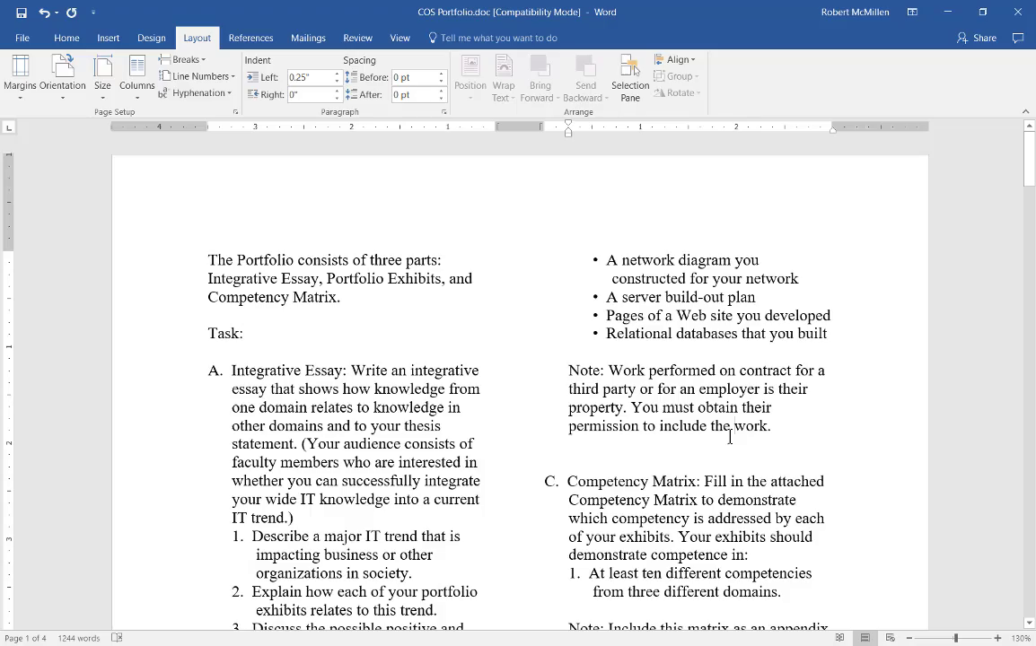
# Scroll through the now four-page two-column portfolio to review the layout
pyautogui.scroll(-10, 463, 505)
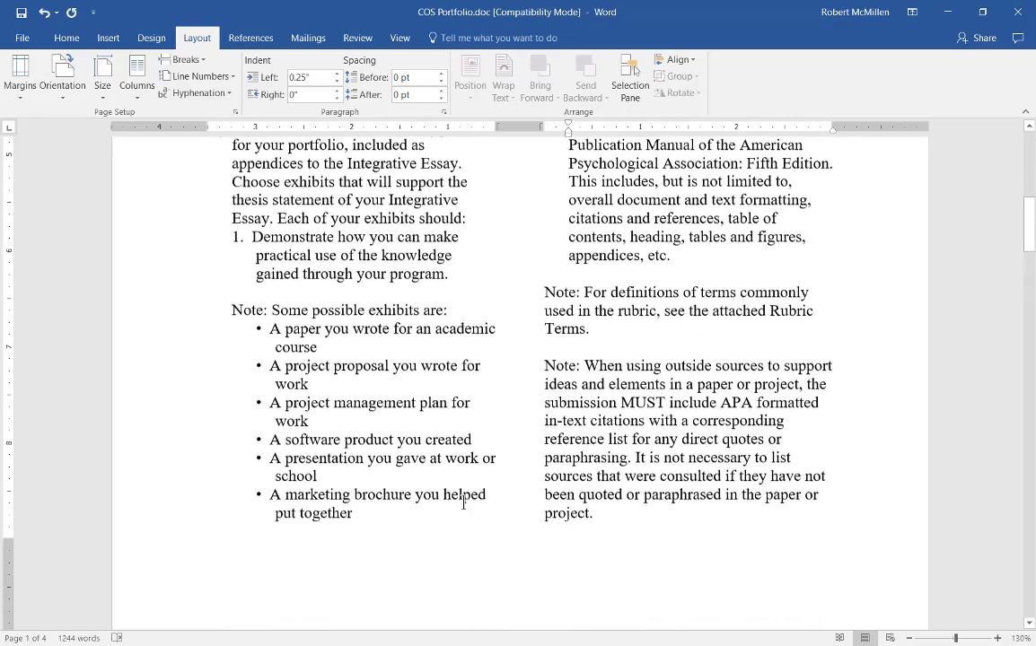
pyautogui.scroll(10, 687, 494)
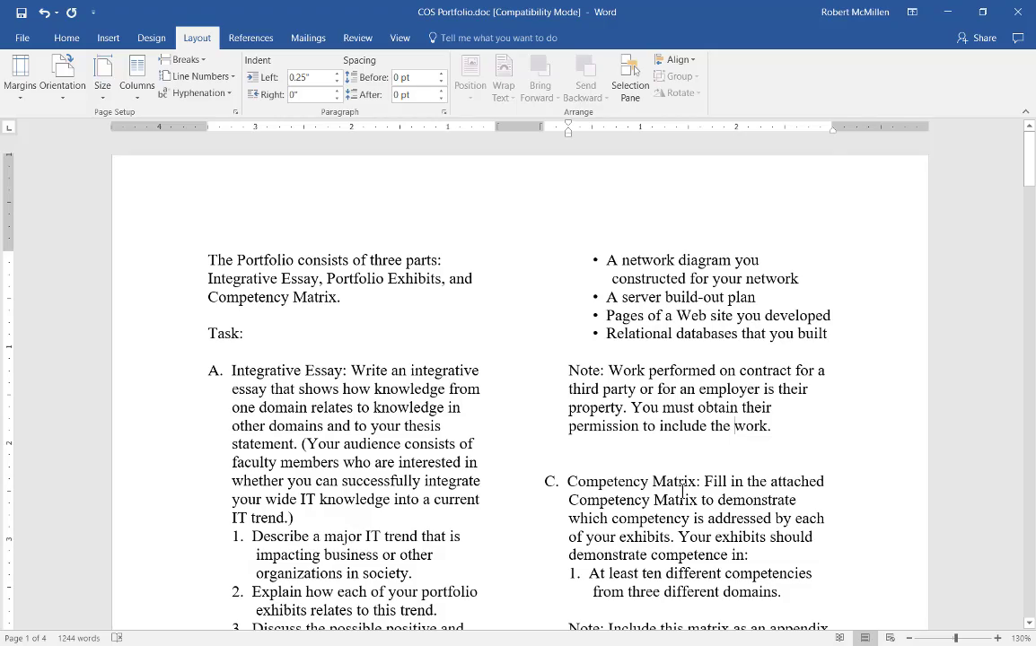
pyautogui.scroll(-1, 682, 490)
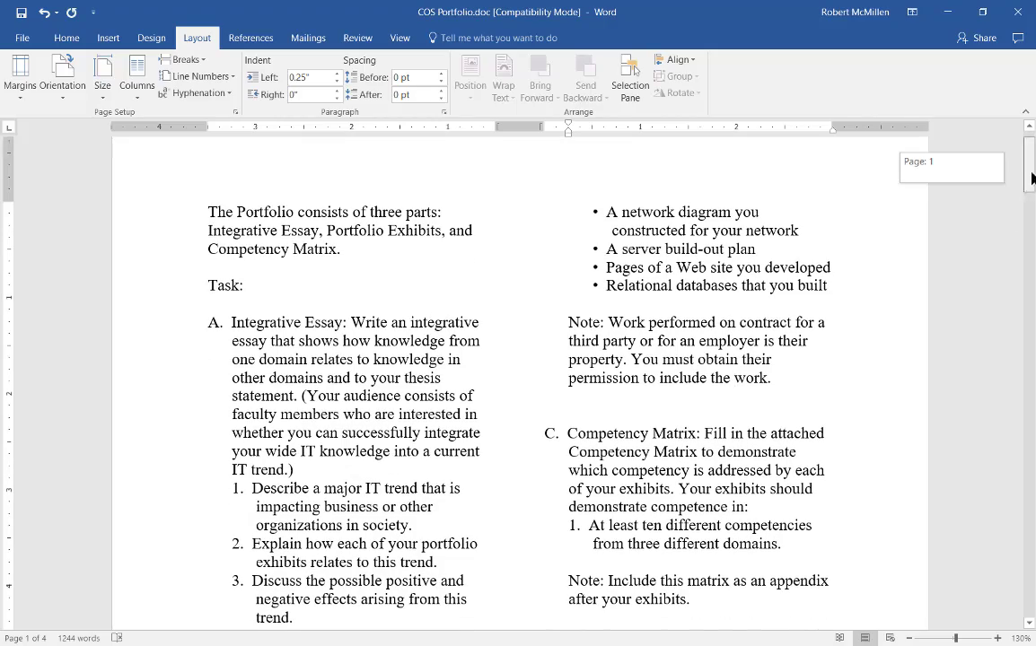
pyautogui.moveTo(1031, 177); pyautogui.dragTo(1030, 549)
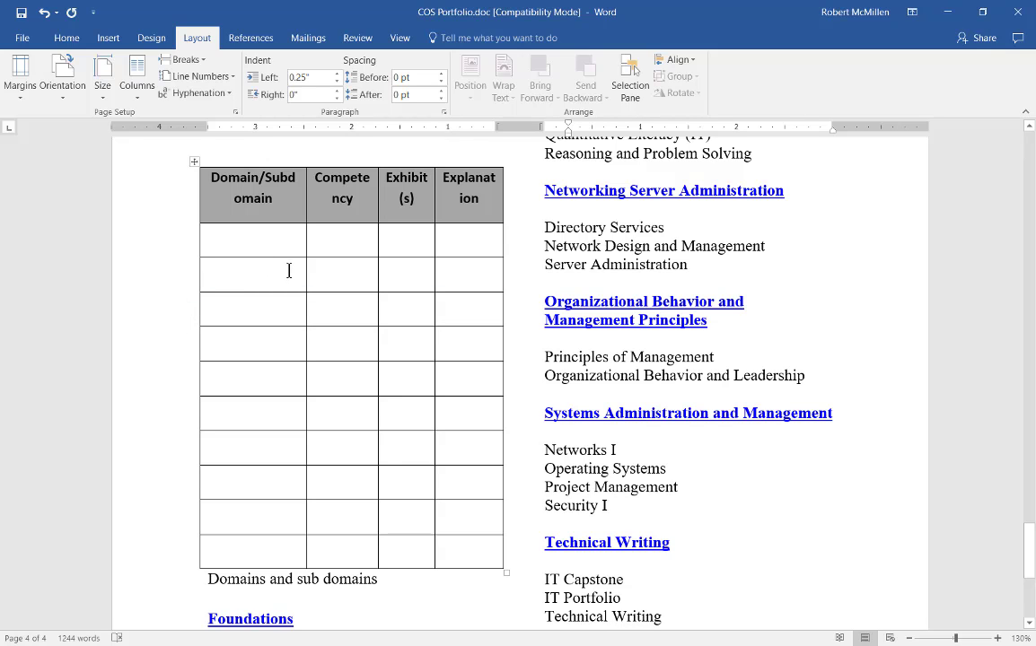
pyautogui.scroll(-6, 268, 306)
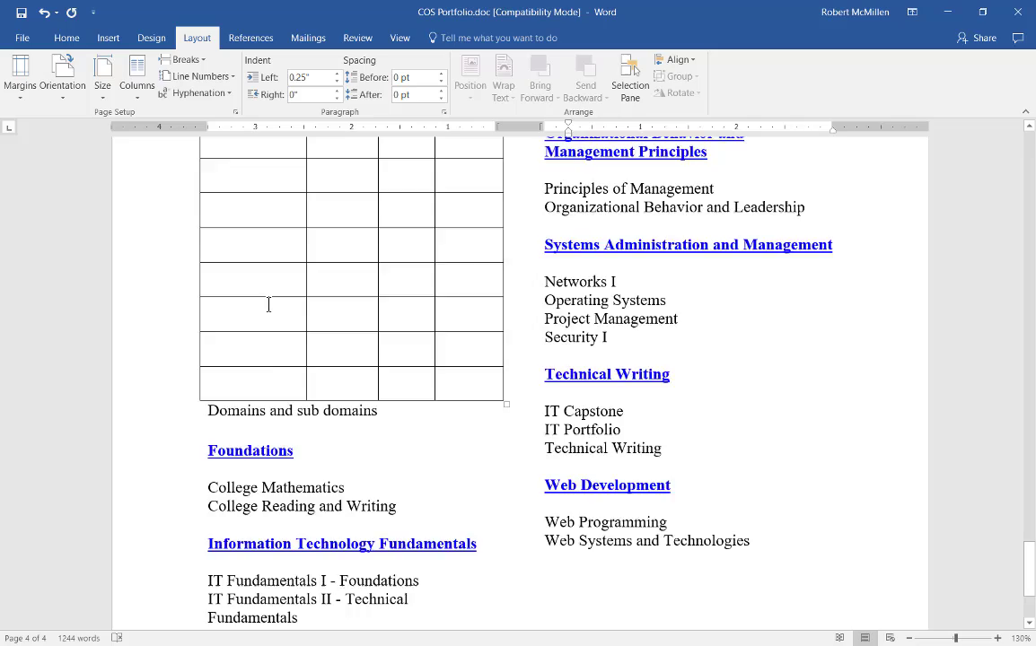
pyautogui.scroll(12, 268, 304)
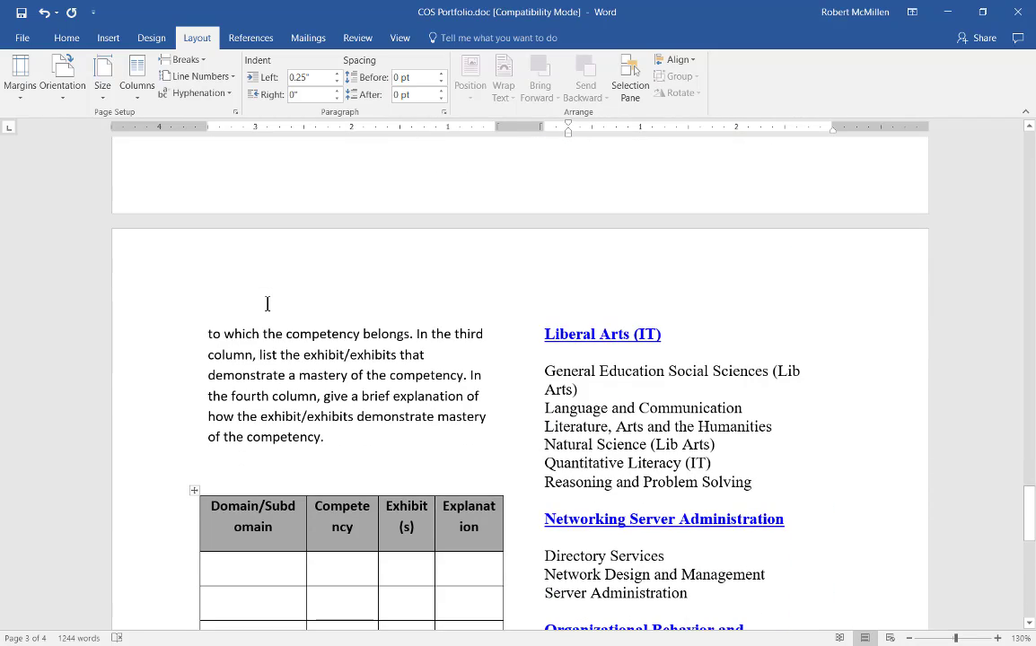
# Choose the One column preset, restoring the six-page full-width layout, and check the blank table
pyautogui.click(137, 90)
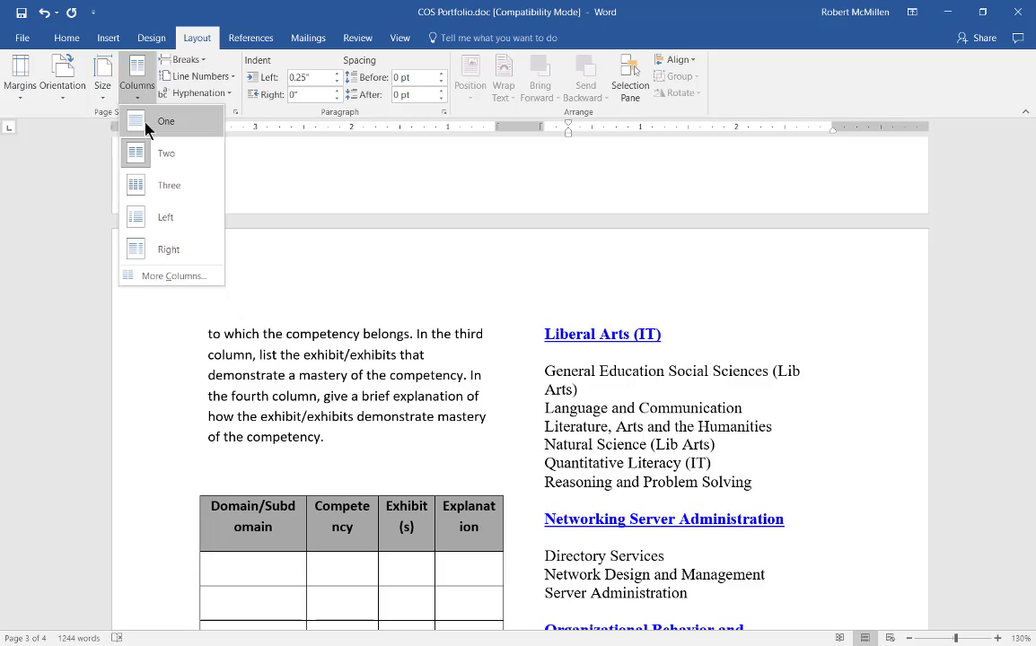
pyautogui.click(143, 125)
pyautogui.moveTo(1030, 220); pyautogui.dragTo(1025, 314)
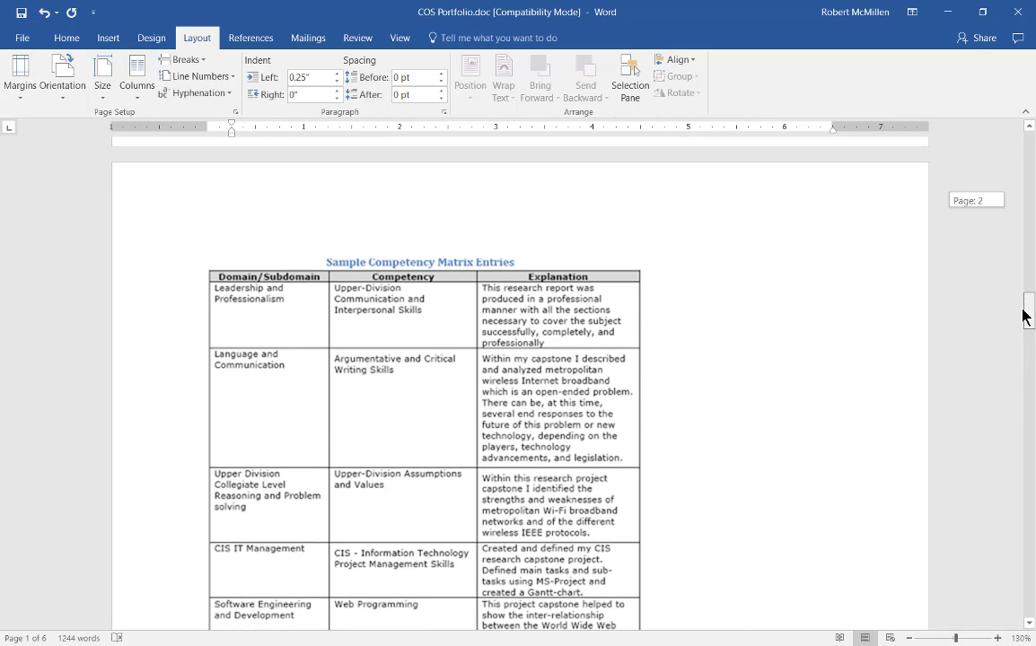
pyautogui.press('alt')
pyautogui.press('alt')
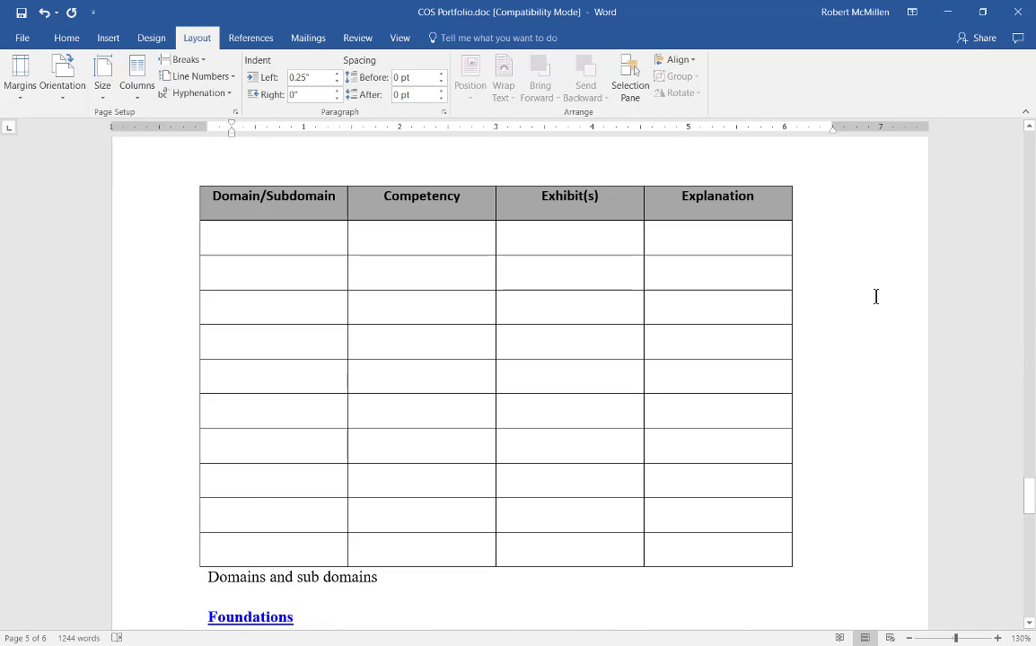
pyautogui.click(800, 317)
pyautogui.scroll(-3, 799, 317)
pyautogui.scroll(6, 806, 317)
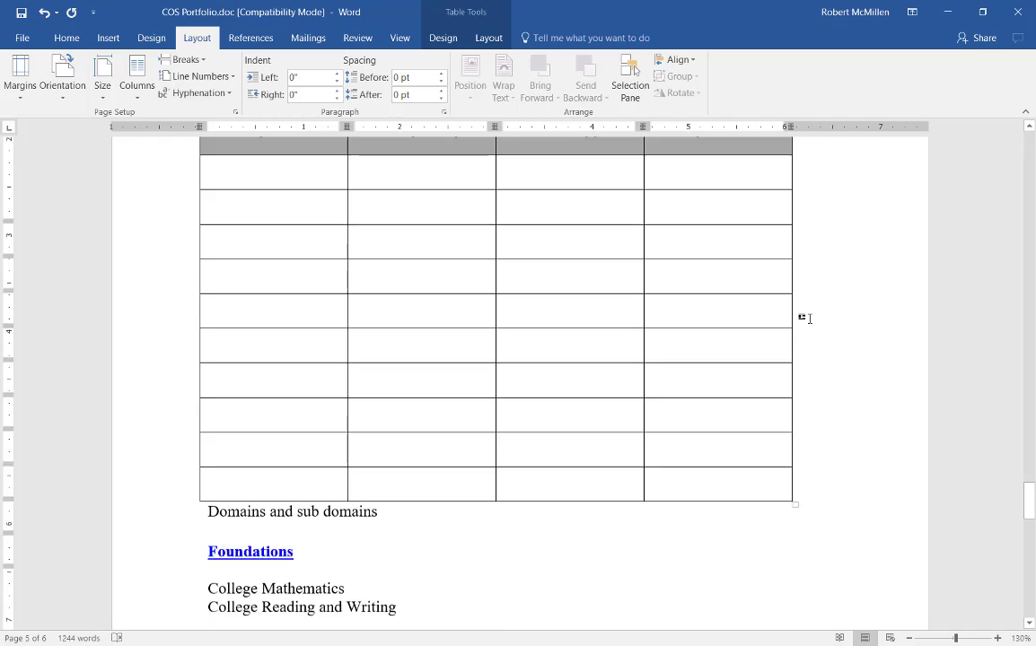
# Split the portfolio into three columns and move the blank table higher up the page
pyautogui.click(135, 90)
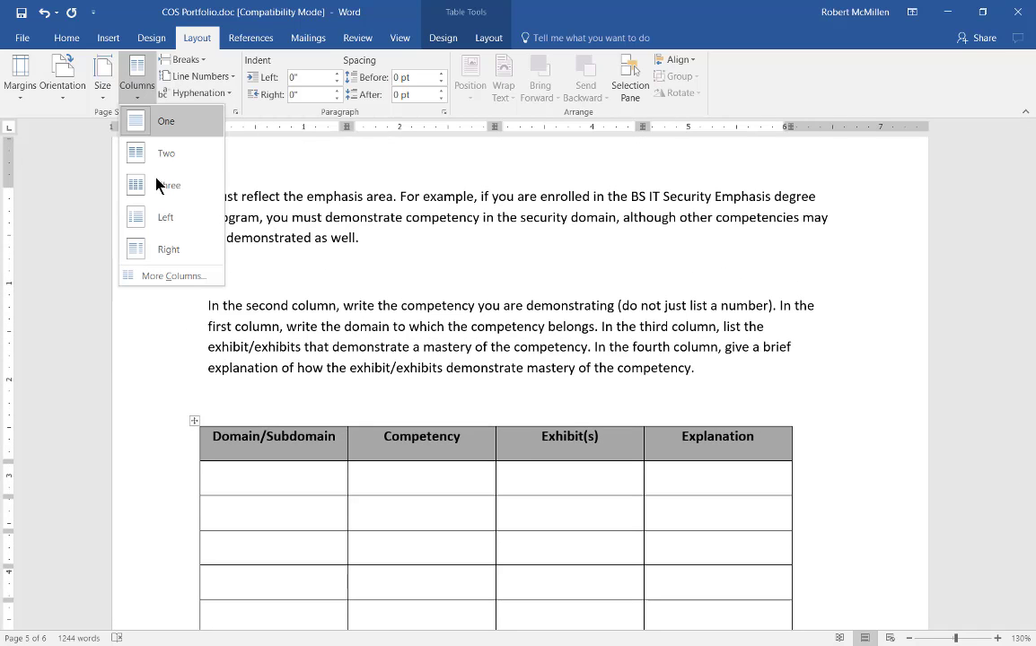
pyautogui.click(156, 185)
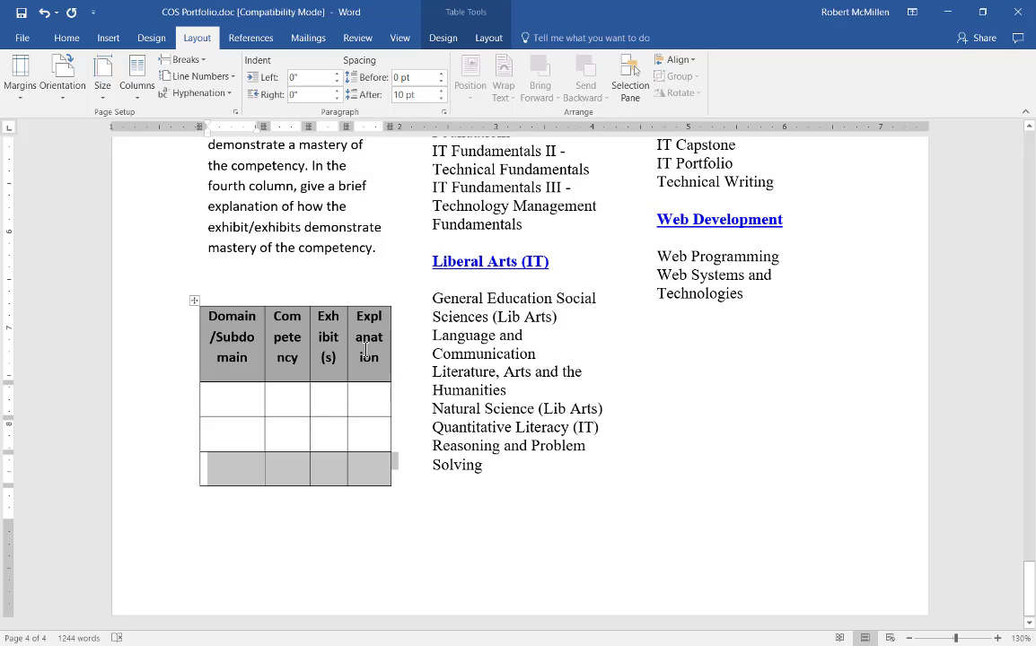
pyautogui.scroll(6, 578, 359)
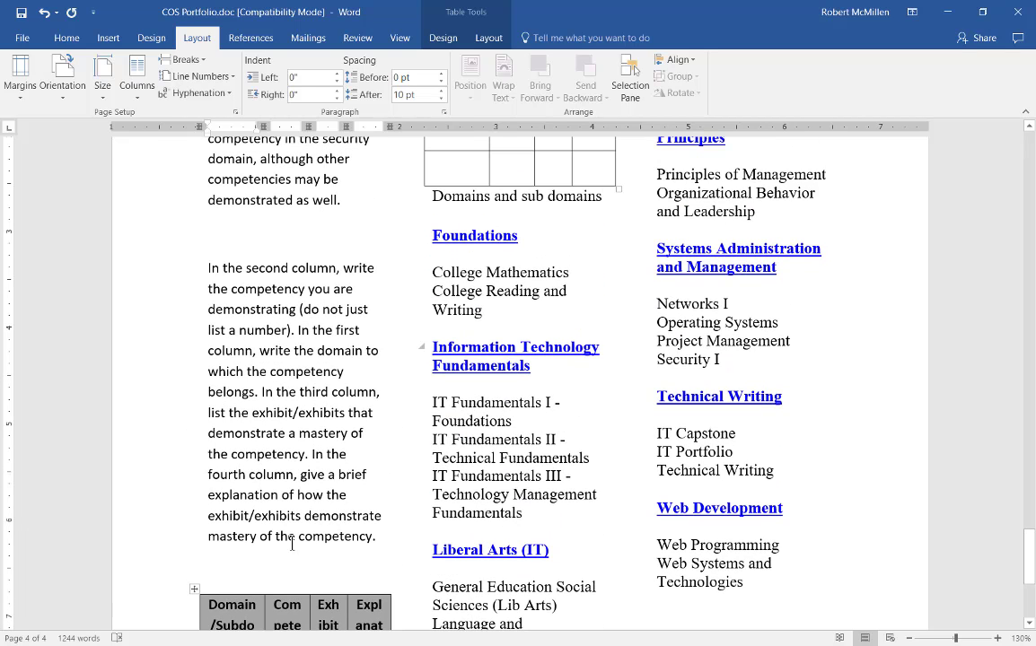
pyautogui.click(193, 591)
pyautogui.click(195, 593)
pyautogui.moveTo(195, 593); pyautogui.dragTo(190, 536)
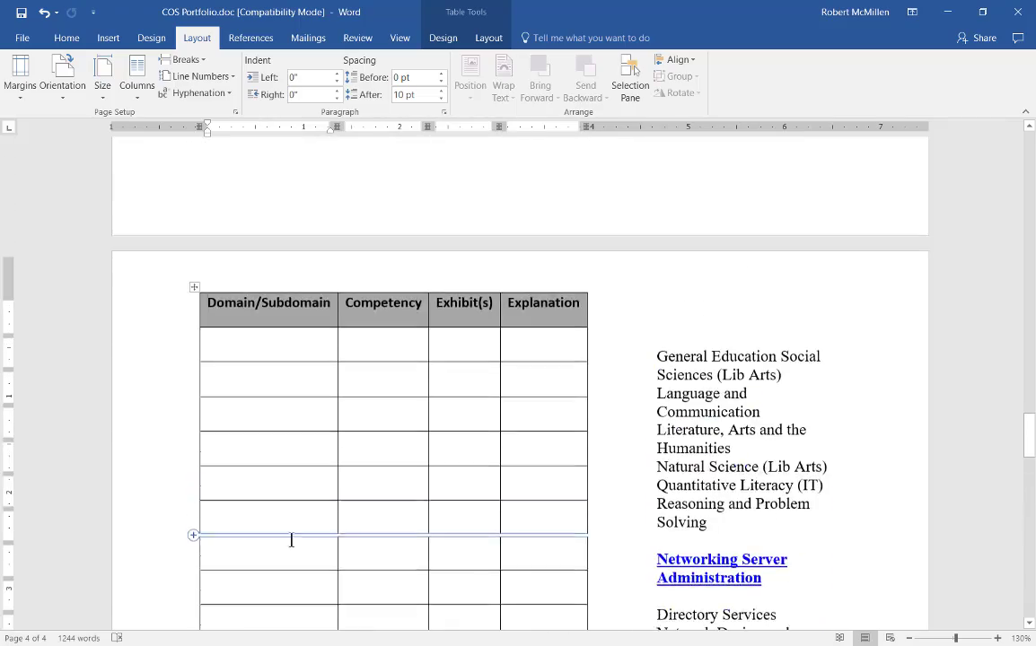
# Shrink the Sample Competency Matrix Entries picture by its corner to fit its column
pyautogui.scroll(5, 511, 530)
pyautogui.scroll(10, 508, 532)
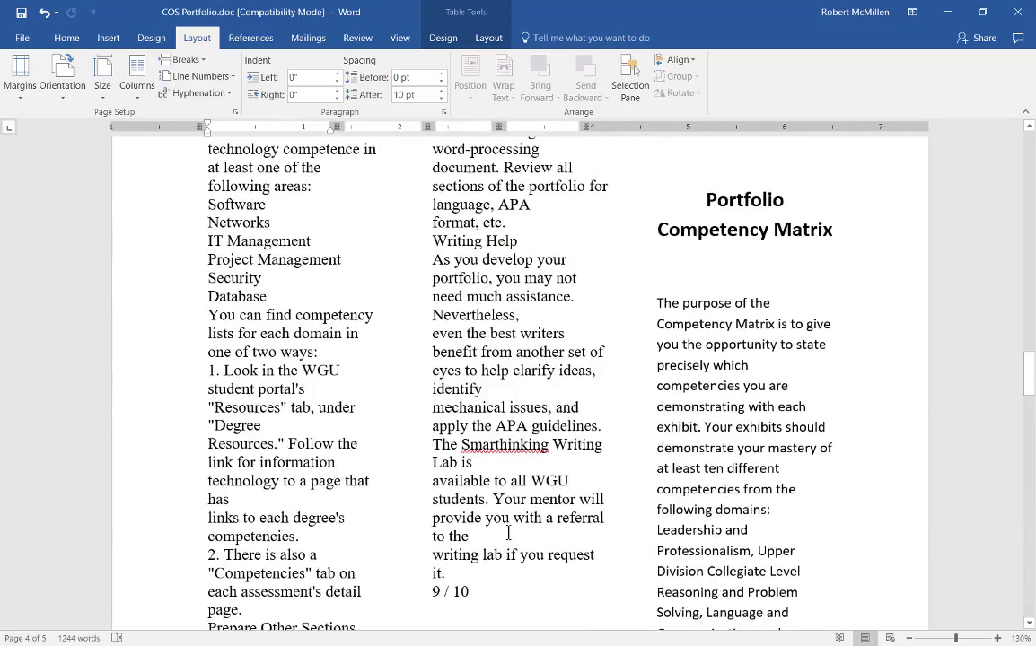
pyautogui.scroll(10, 509, 533)
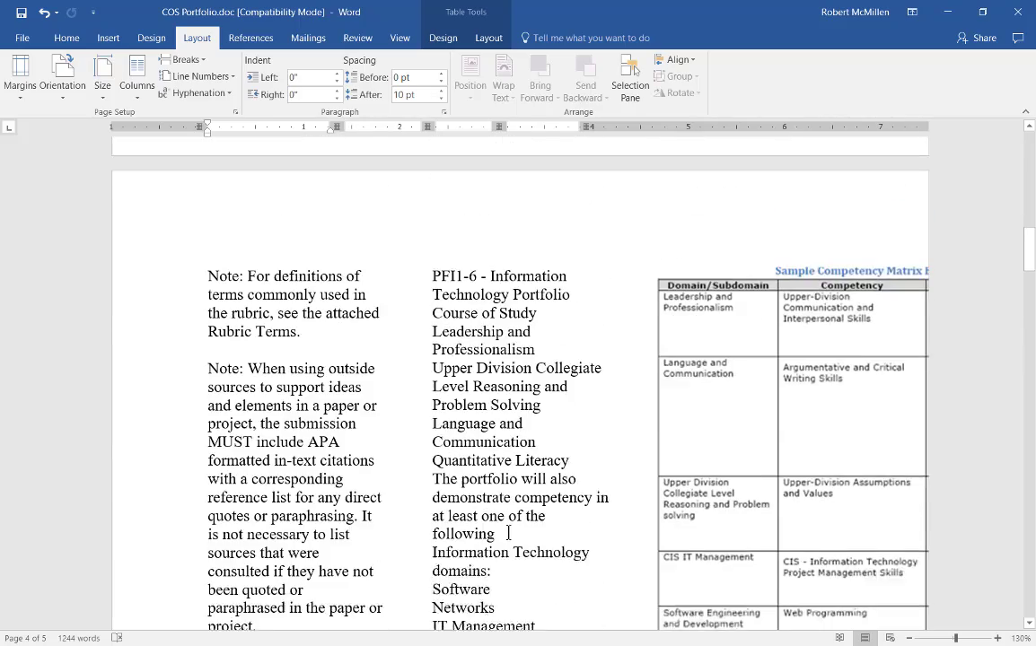
pyautogui.scroll(10, 508, 533)
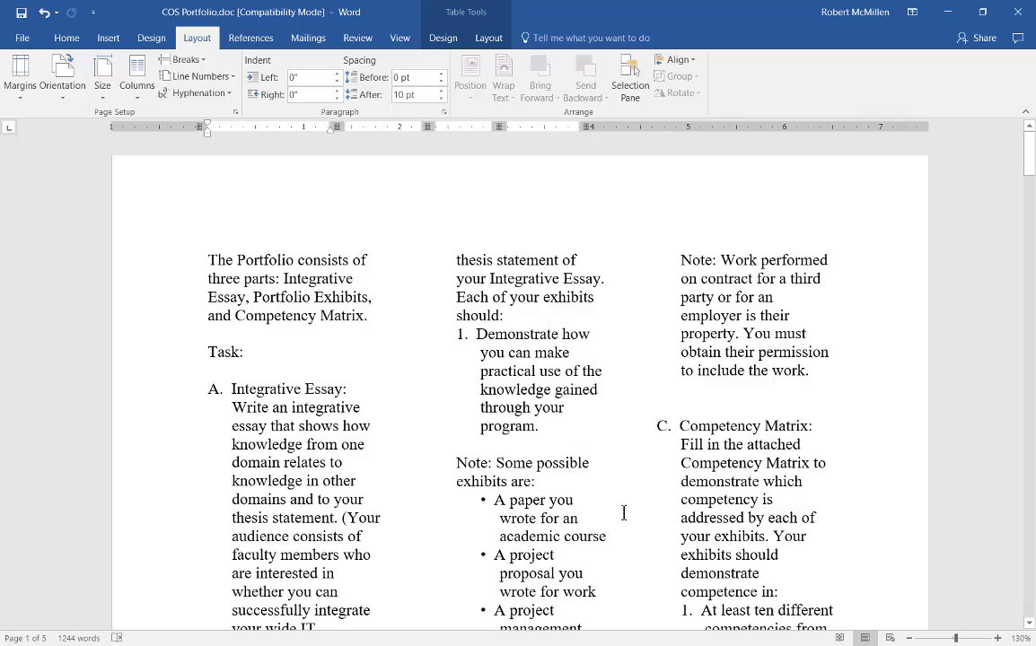
pyautogui.scroll(-15, 590, 518)
pyautogui.scroll(-5, 588, 514)
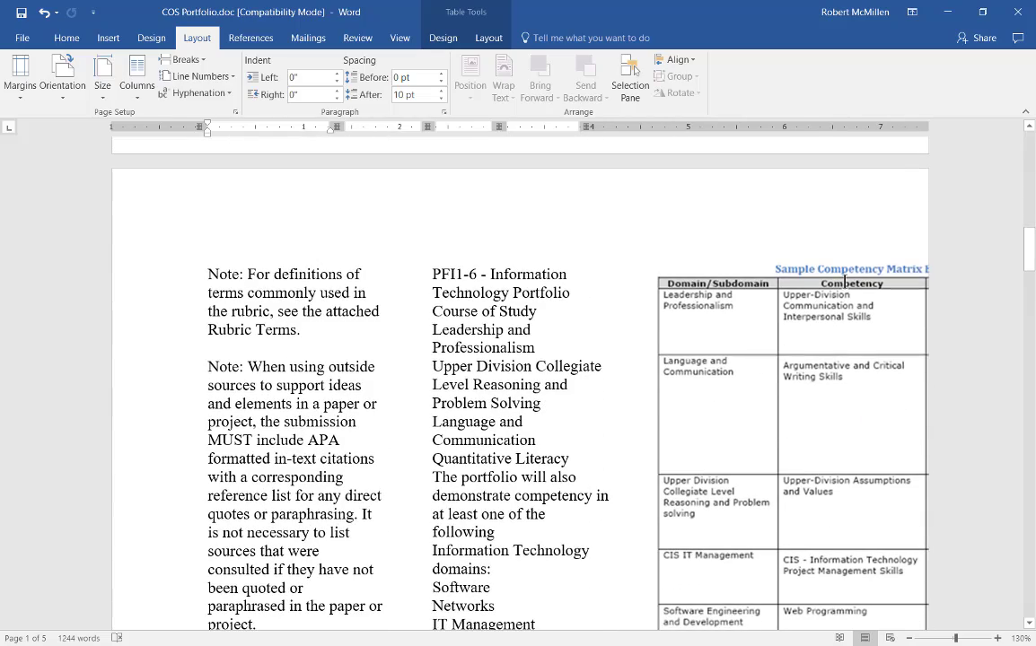
pyautogui.click(844, 283)
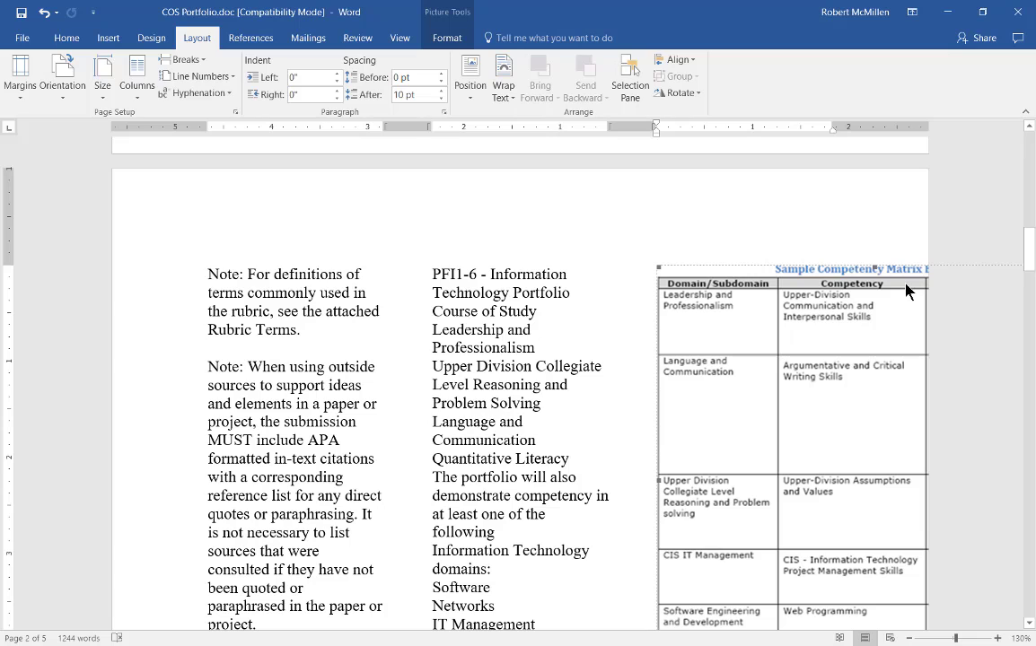
pyautogui.moveTo(660, 269); pyautogui.dragTo(738, 331)
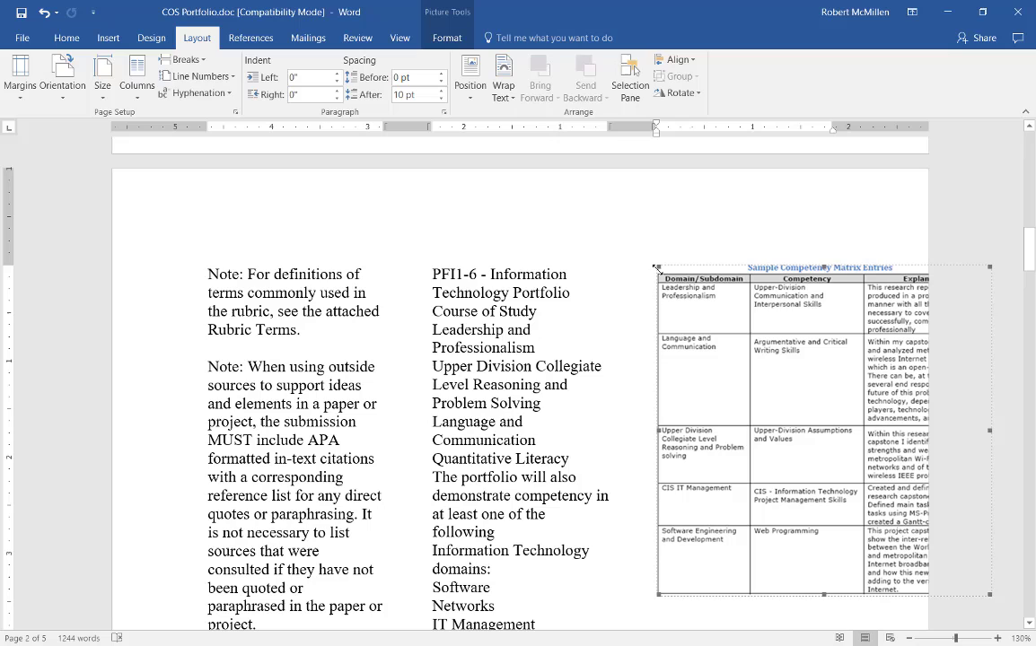
pyautogui.moveTo(656, 268); pyautogui.dragTo(719, 358)
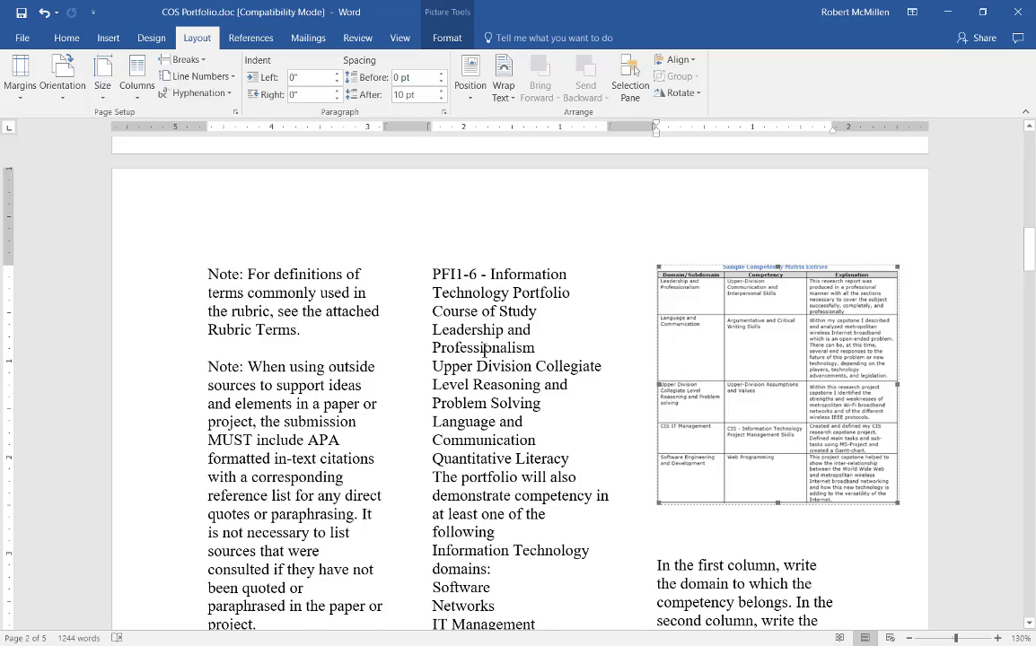
pyautogui.scroll(15, 499, 286)
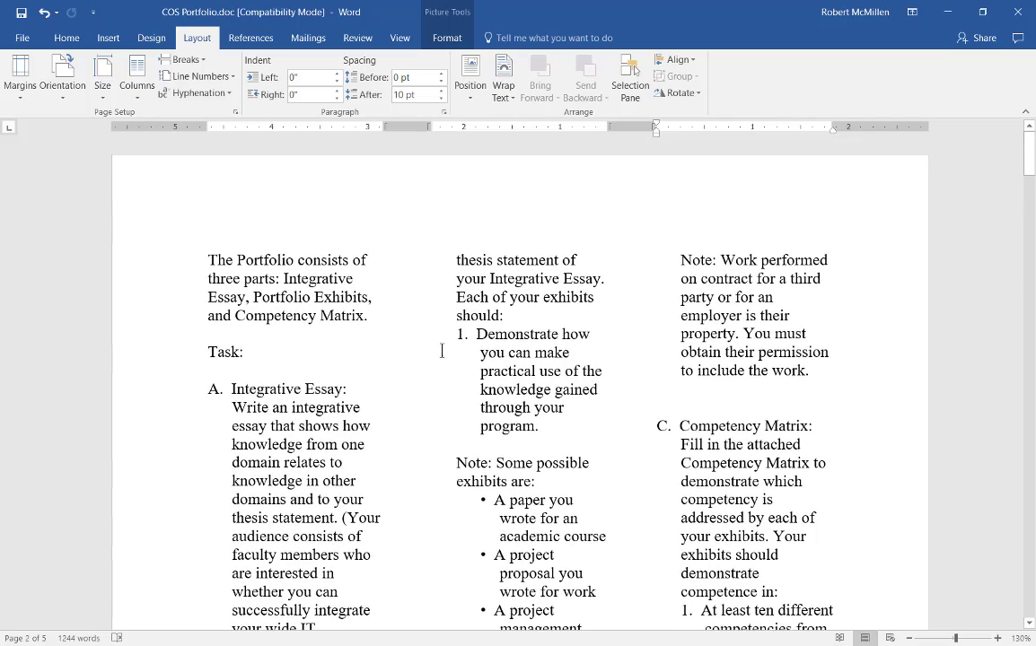
# Apply the Right preset from the Columns dialog: a wide left and narrow right column
pyautogui.click(140, 101)
pyautogui.click(154, 275)
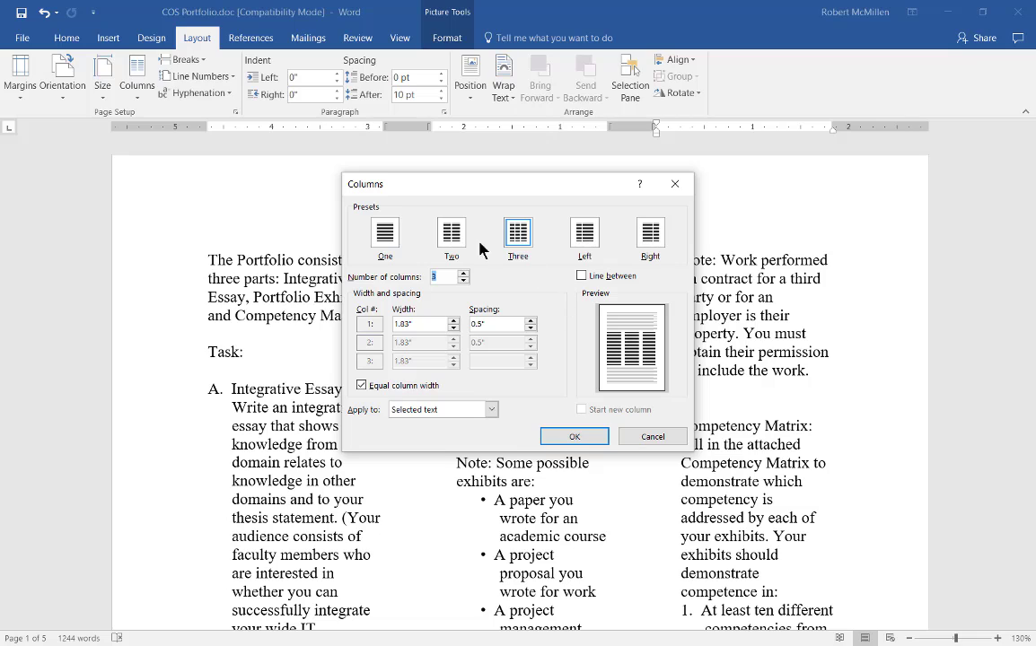
pyautogui.click(650, 235)
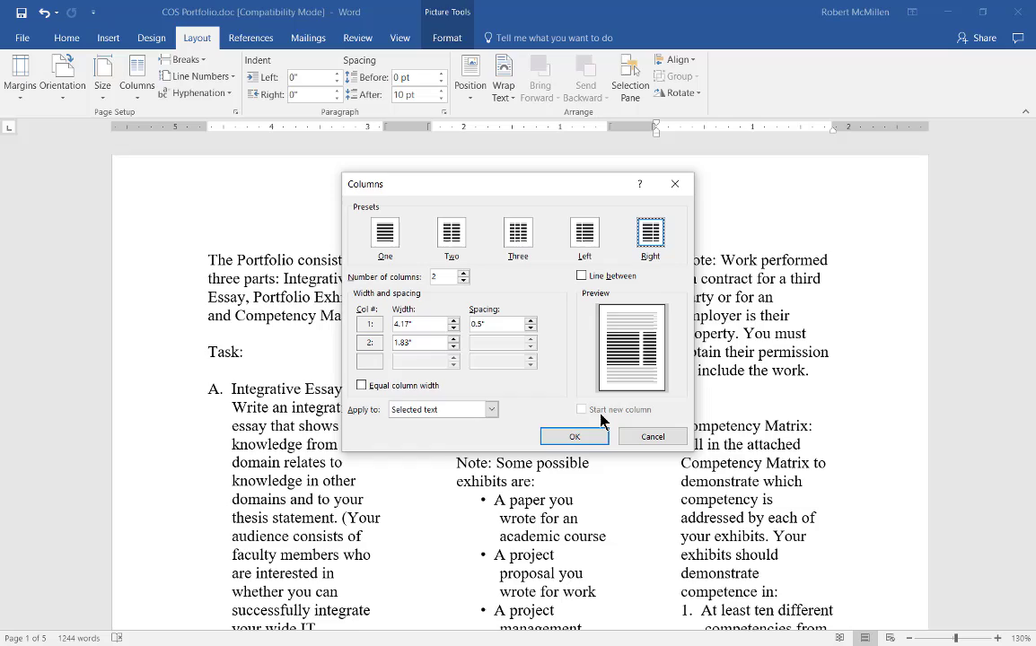
pyautogui.click(575, 436)
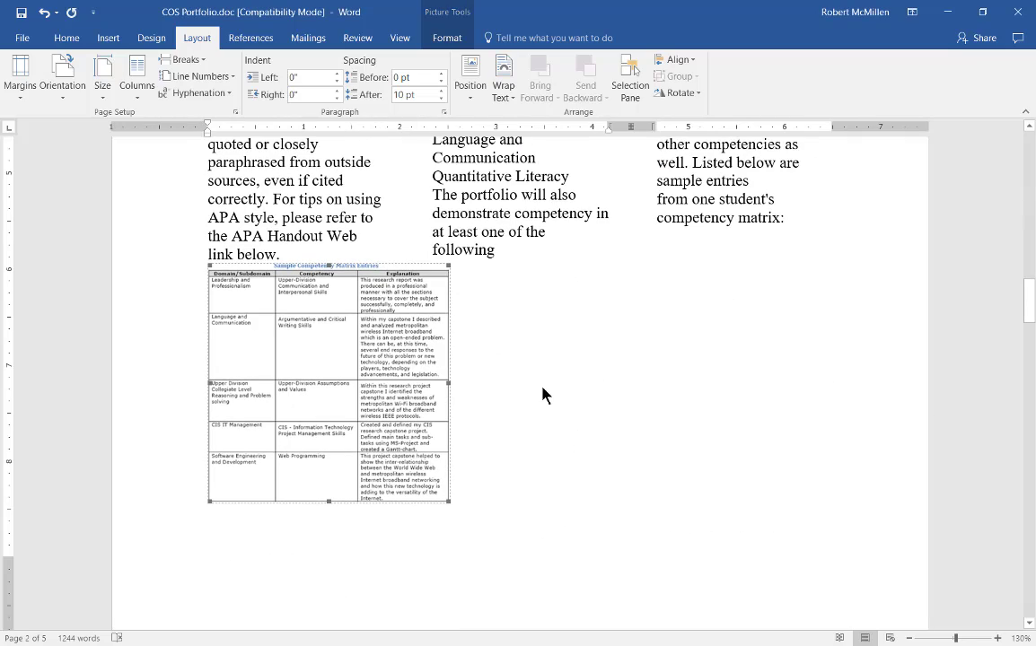
pyautogui.scroll(10, 544, 395)
pyautogui.press('alt')
pyautogui.press('alt')
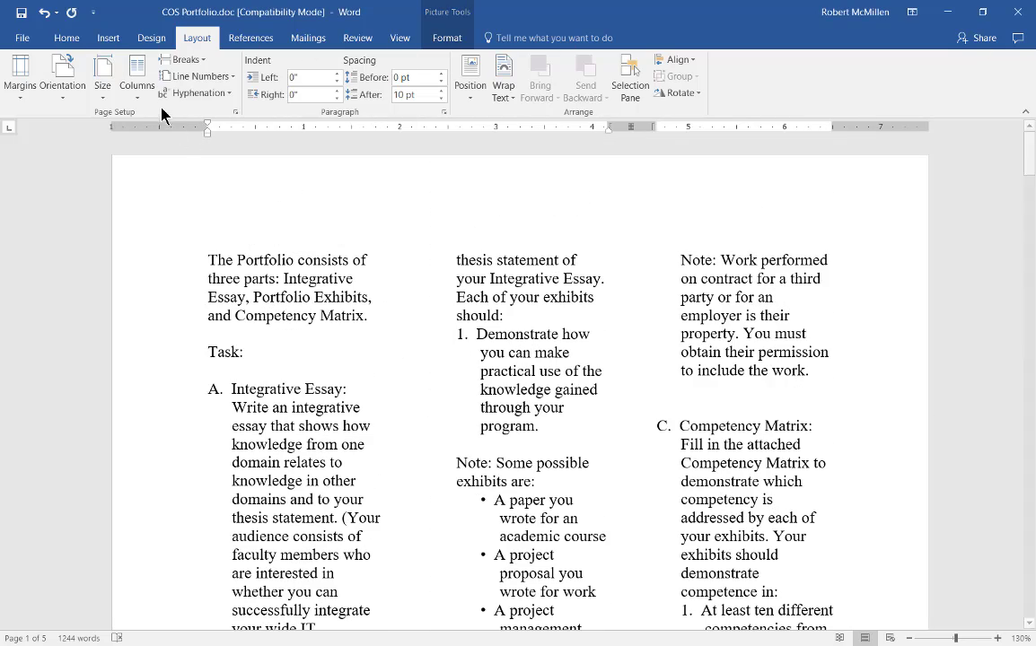
pyautogui.click(135, 79)
pyautogui.press('Escape')
pyautogui.scroll(-10, 302, 283)
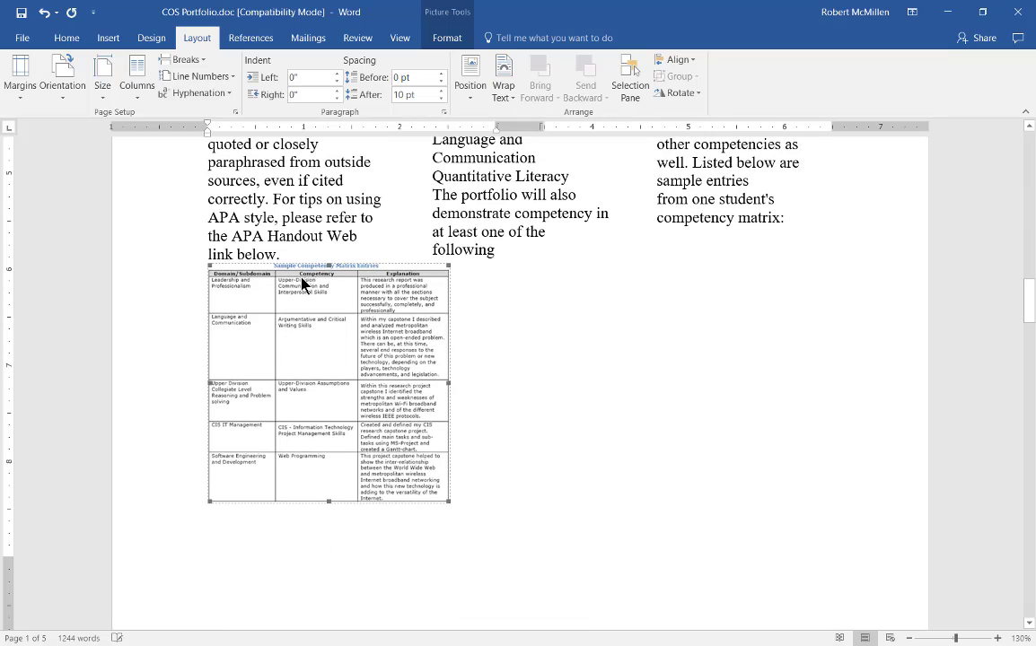
pyautogui.hotkey('ctrl', 'z')
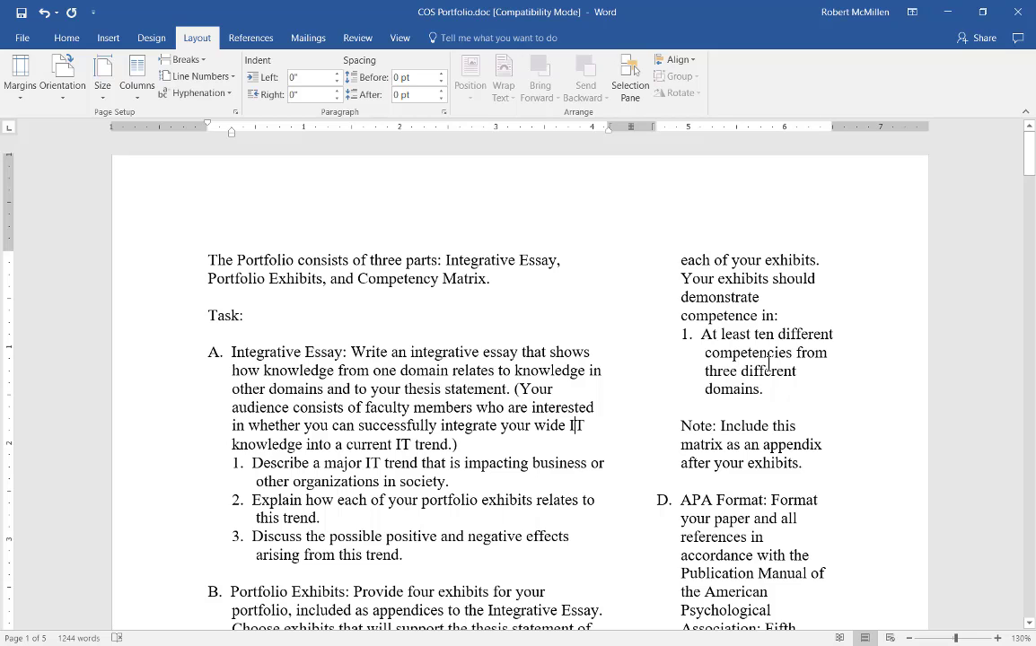
# Apply the Left column preset, giving a narrow left and wide right column
pyautogui.scroll(-2, 750, 444)
pyautogui.scroll(2, 751, 445)
pyautogui.click(137, 99)
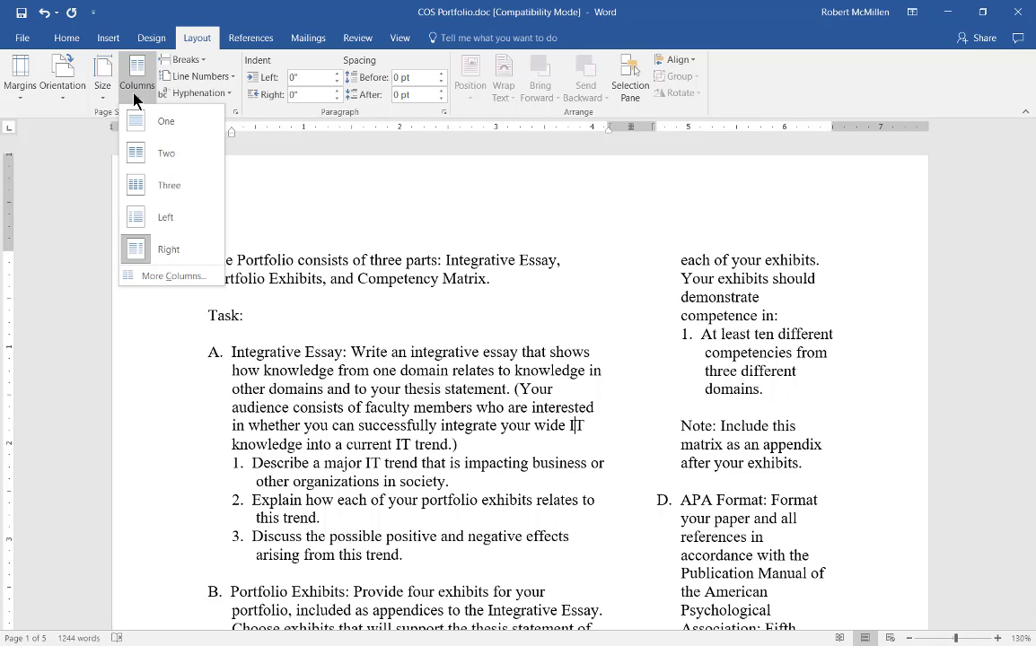
pyautogui.click(135, 217)
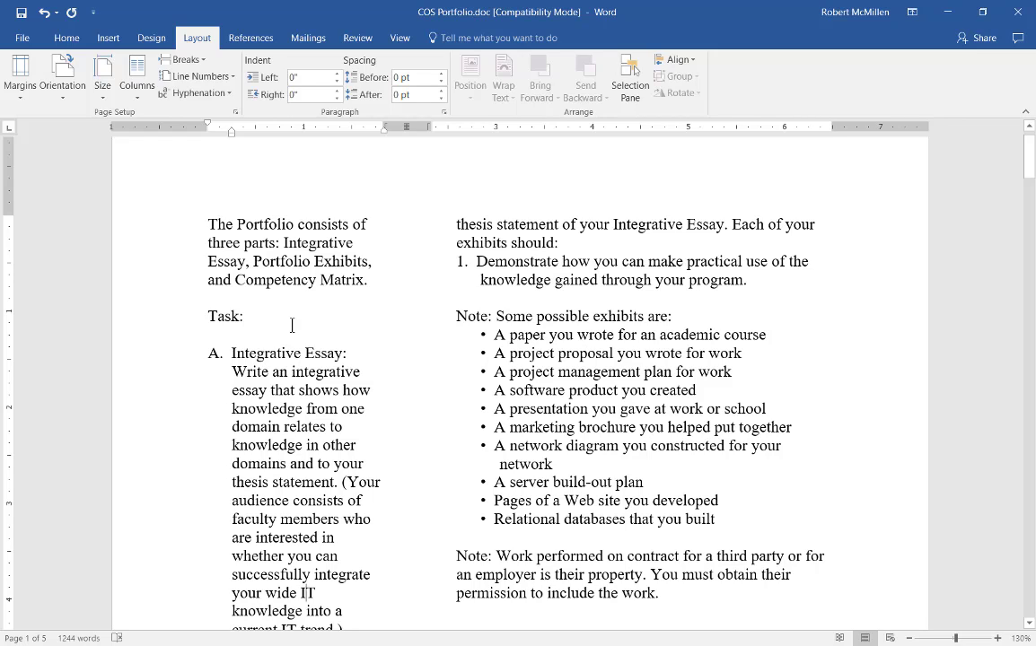
pyautogui.scroll(-3, 272, 339)
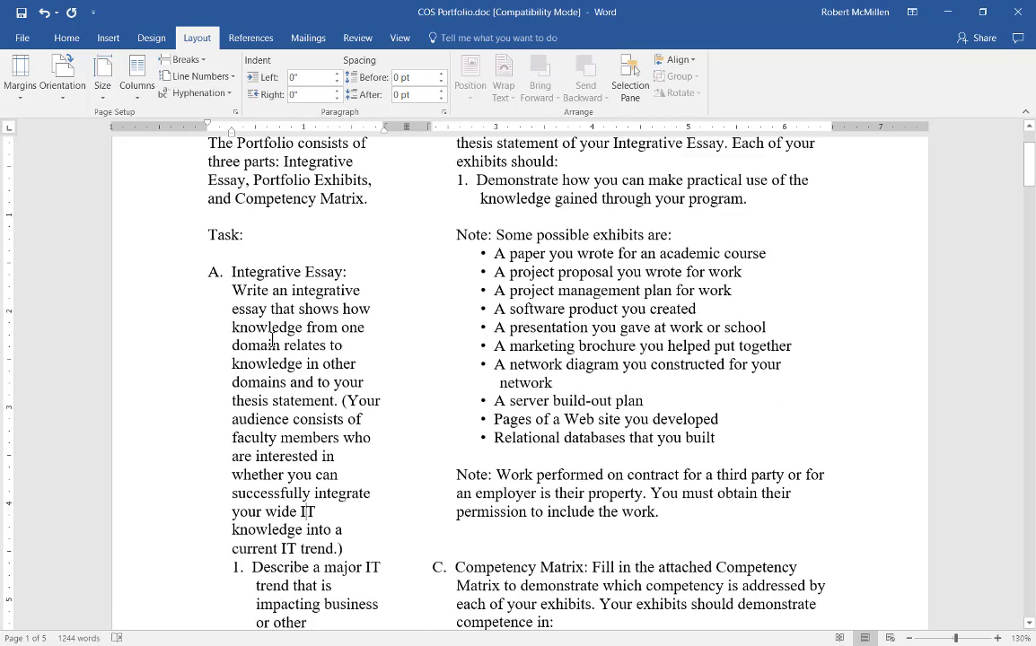
pyautogui.scroll(4, 272, 339)
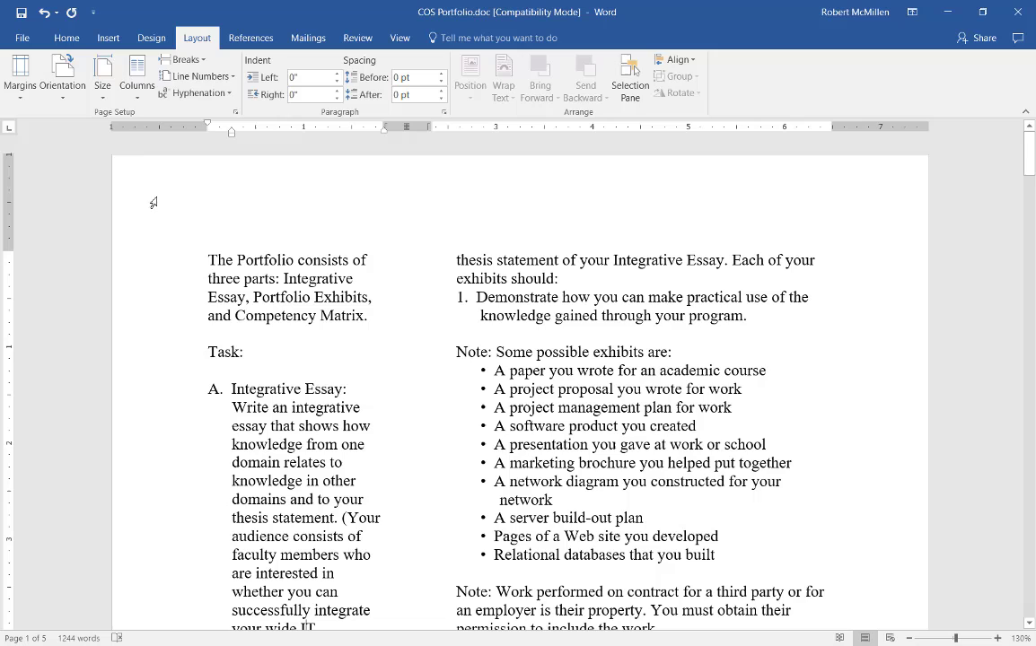
pyautogui.click(139, 93)
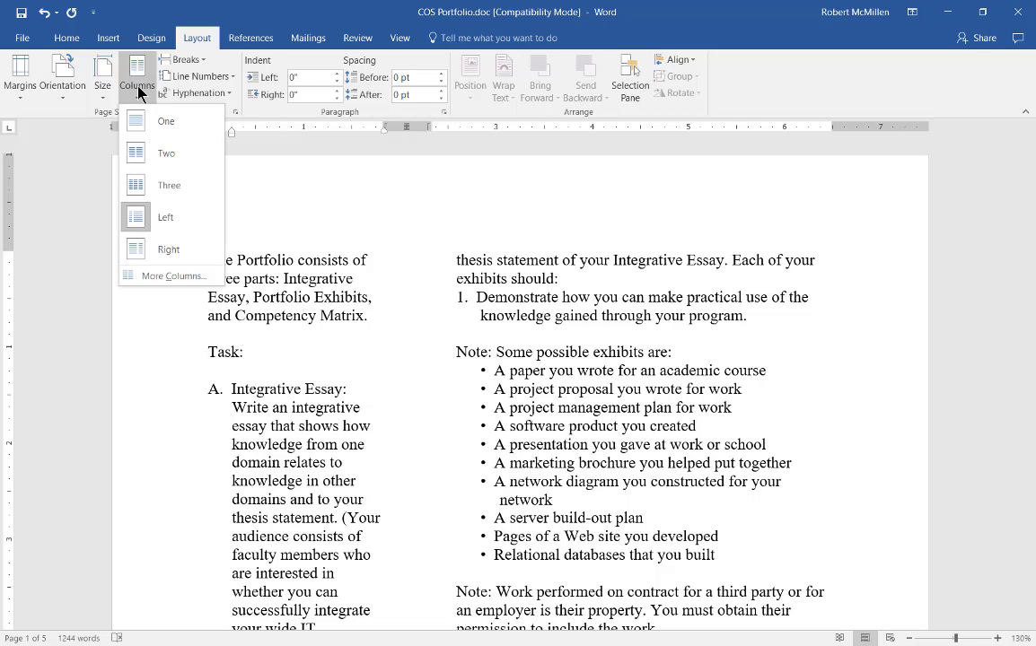
# In More Columns, choose Two equal columns of 3.25" width with 0" spacing and apply
pyautogui.click(138, 94)
pyautogui.click(137, 98)
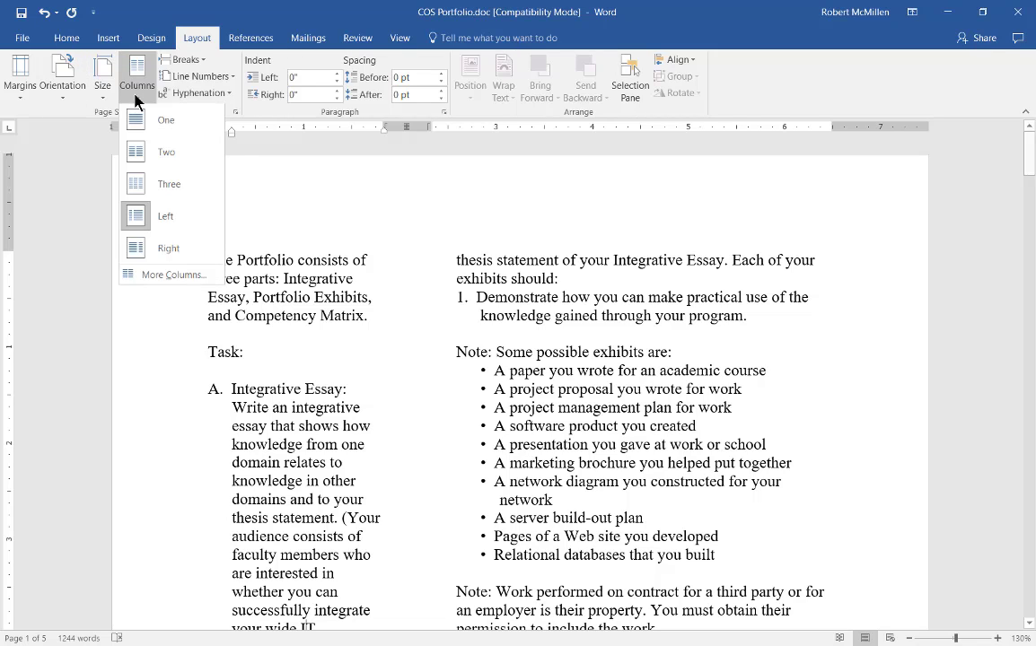
pyautogui.click(135, 273)
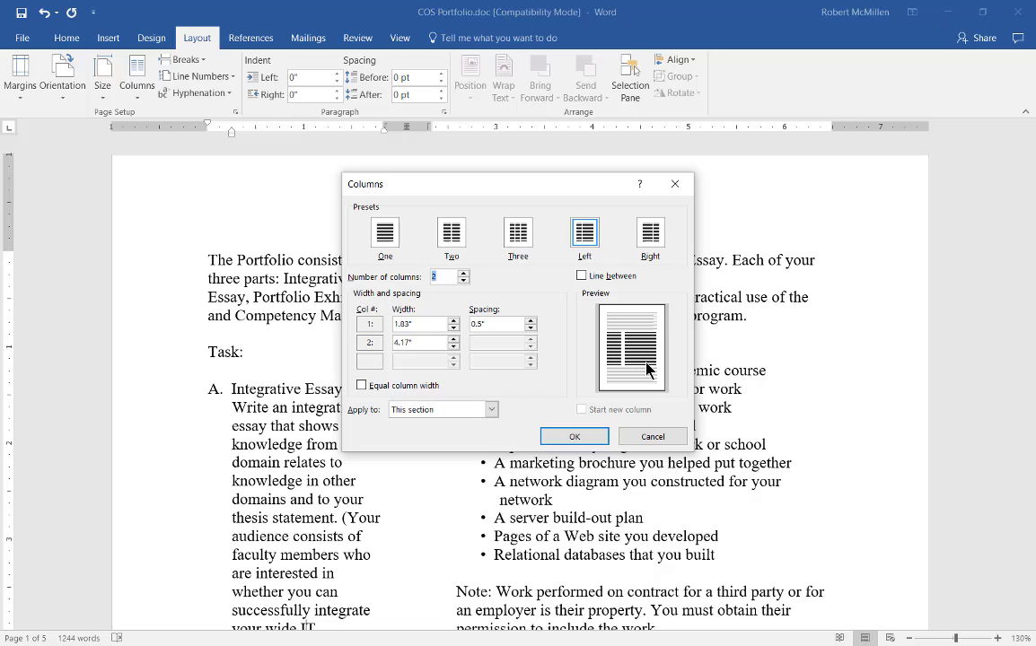
pyautogui.click(653, 233)
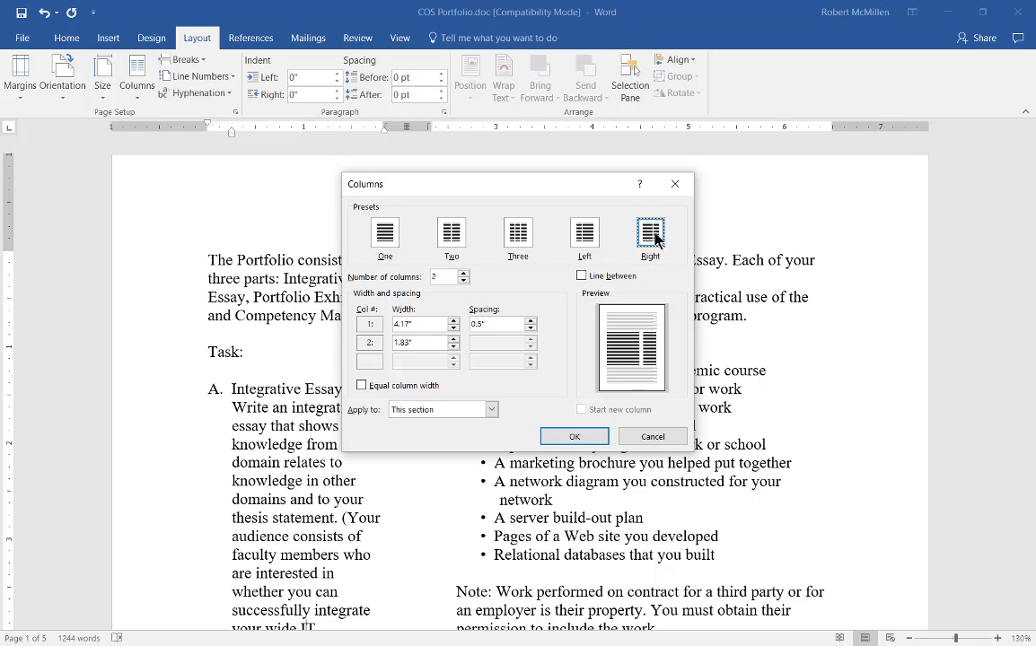
pyautogui.click(585, 232)
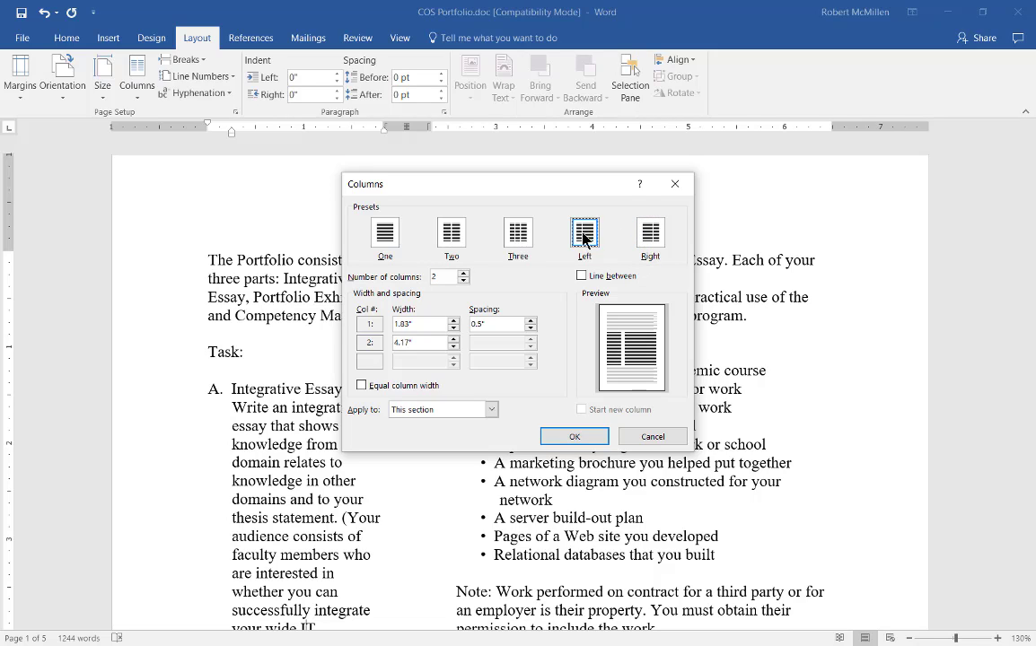
pyautogui.click(448, 236)
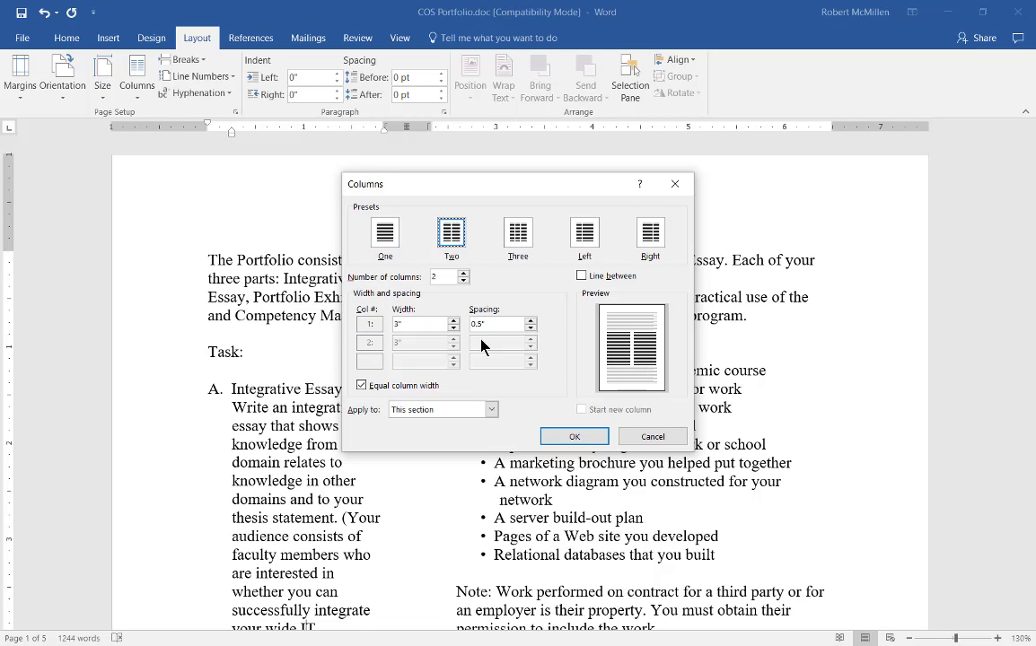
pyautogui.click(453, 320)
pyautogui.click(453, 320)
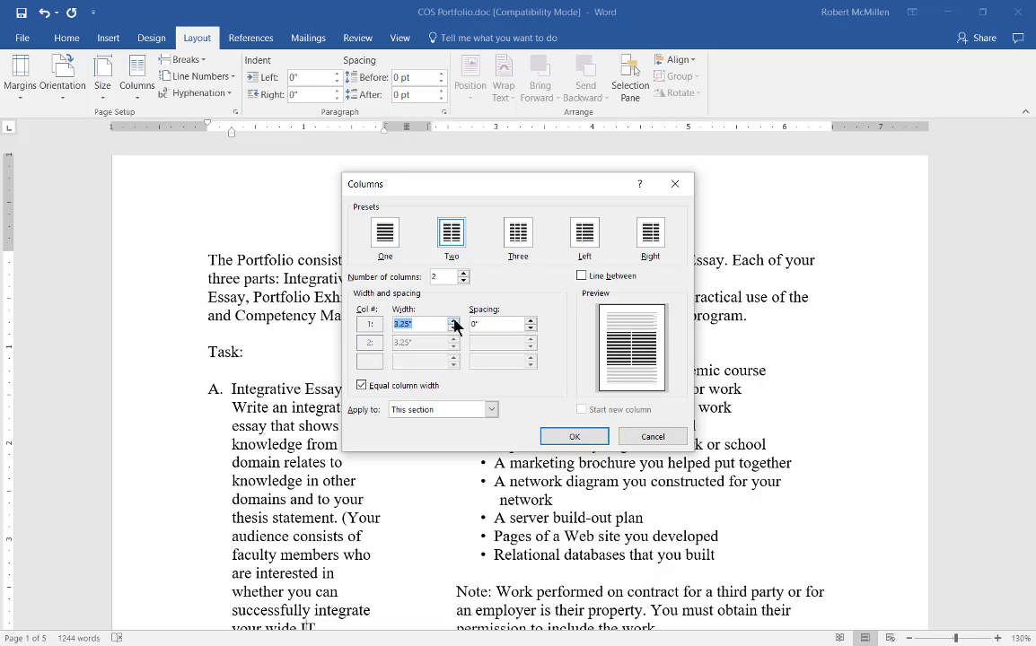
pyautogui.click(454, 319)
pyautogui.moveTo(420, 320); pyautogui.dragTo(344, 322)
pyautogui.write('4')
pyautogui.click(546, 437)
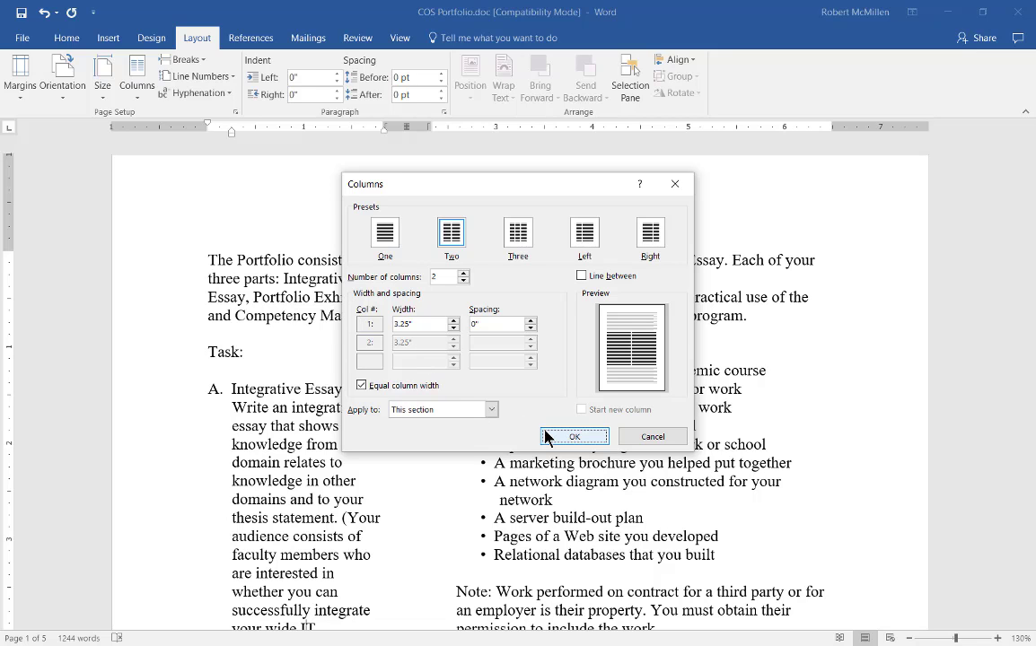
pyautogui.click(552, 438)
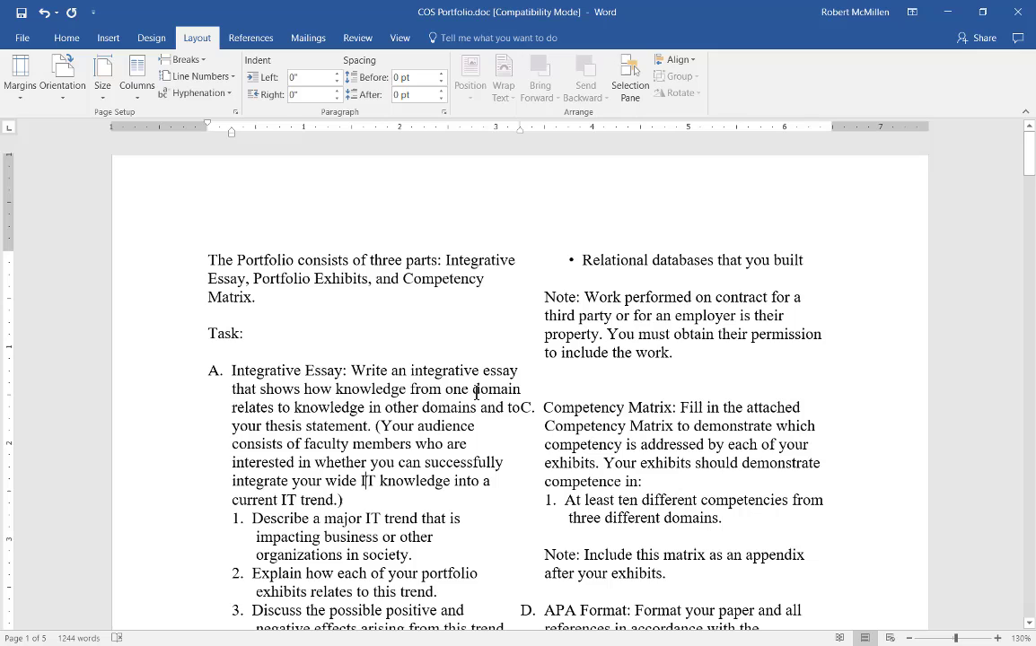
# Set the Columns dialog's Apply to option to Whole document and confirm
pyautogui.click(137, 88)
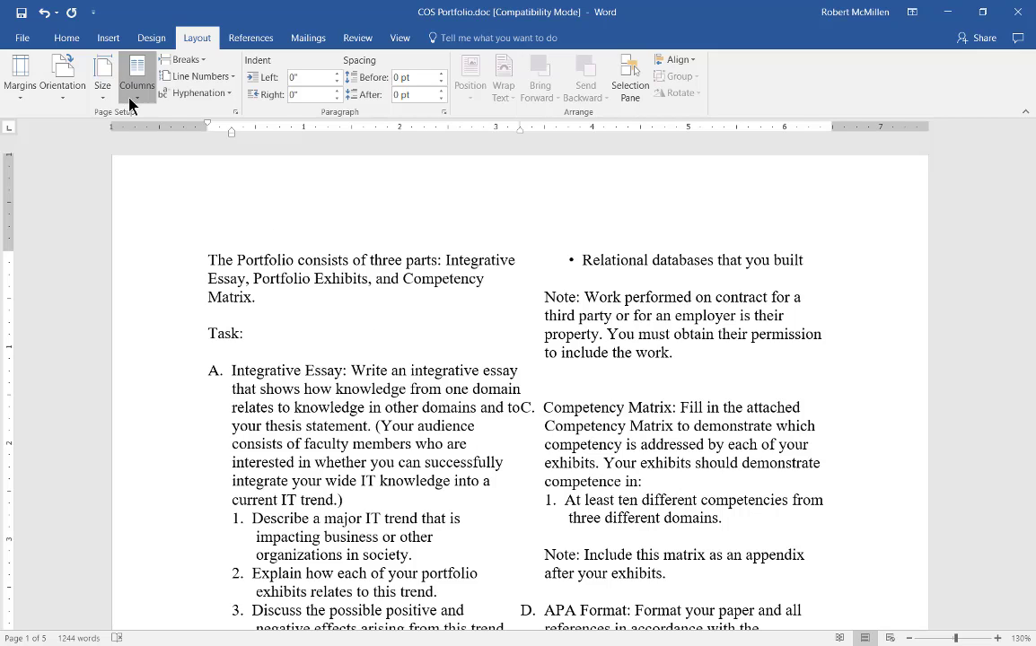
pyautogui.click(157, 276)
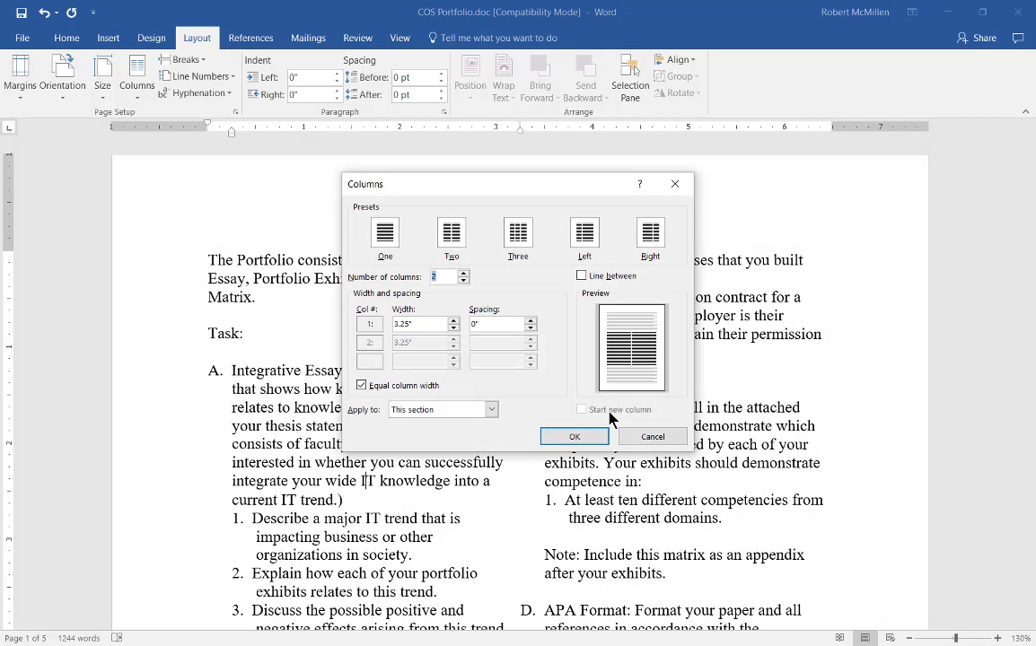
pyautogui.click(491, 410)
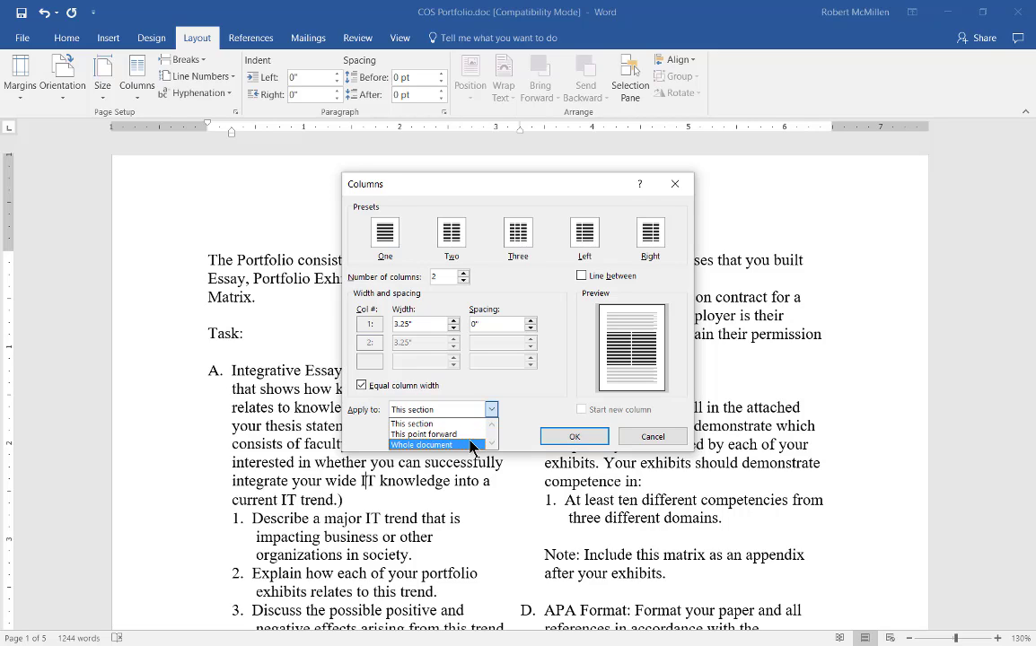
pyautogui.click(470, 445)
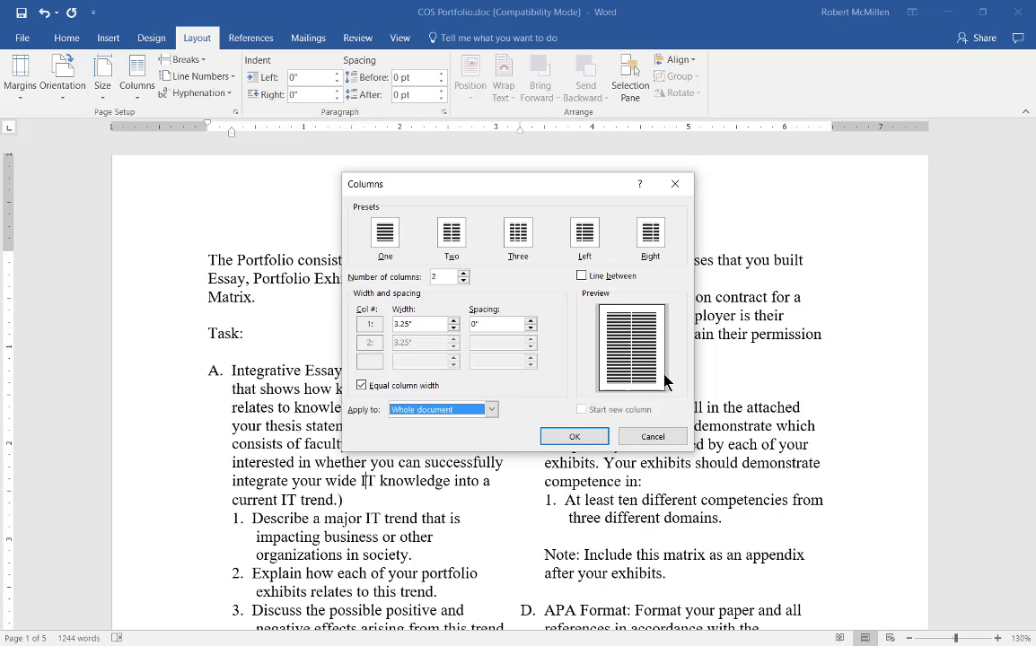
pyautogui.click(575, 437)
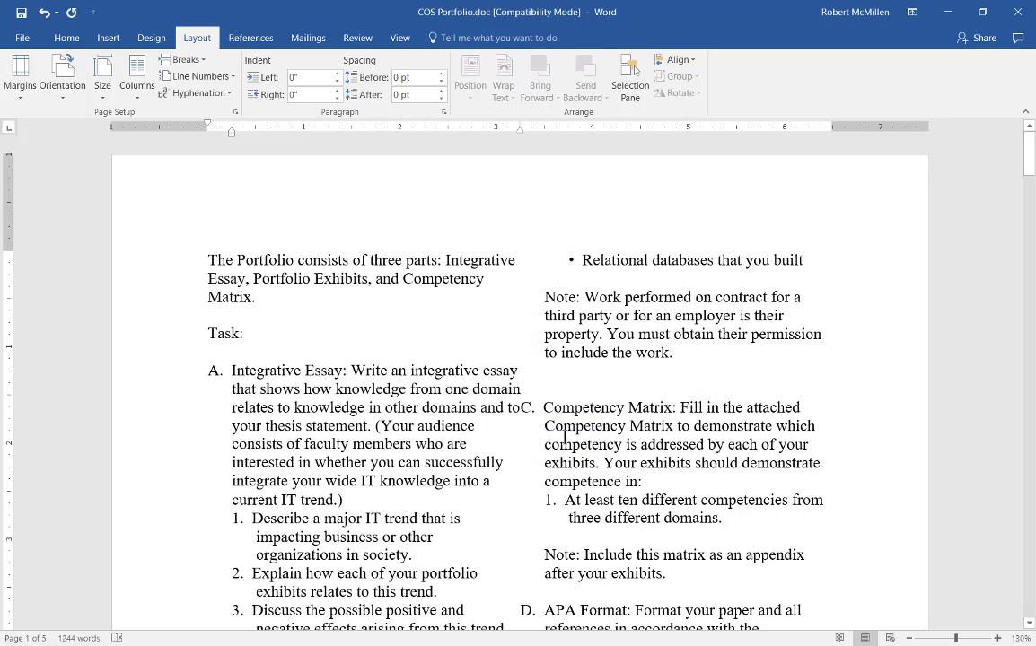
# Turn on Line between in More Columns to draw a divider between the two 3.25" columns
pyautogui.click(138, 105)
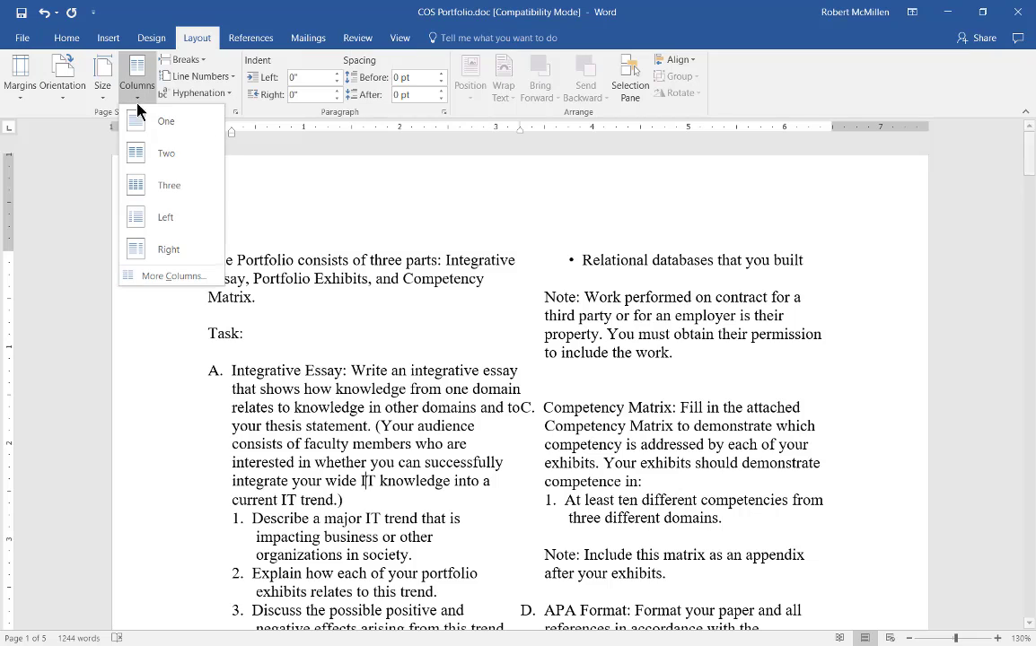
pyautogui.click(148, 275)
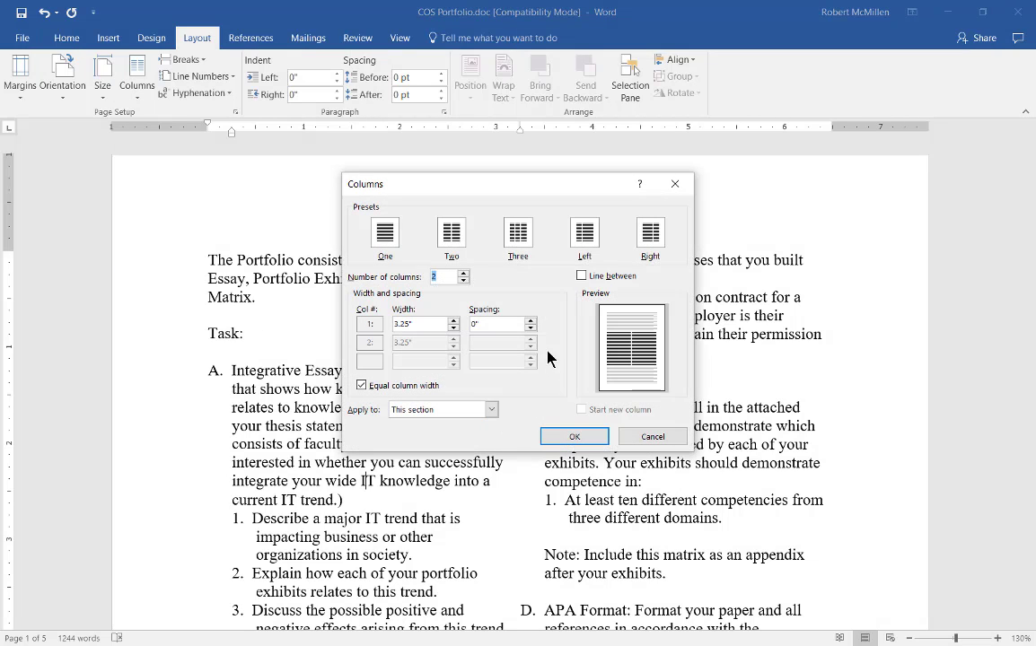
pyautogui.click(582, 276)
pyautogui.click(575, 436)
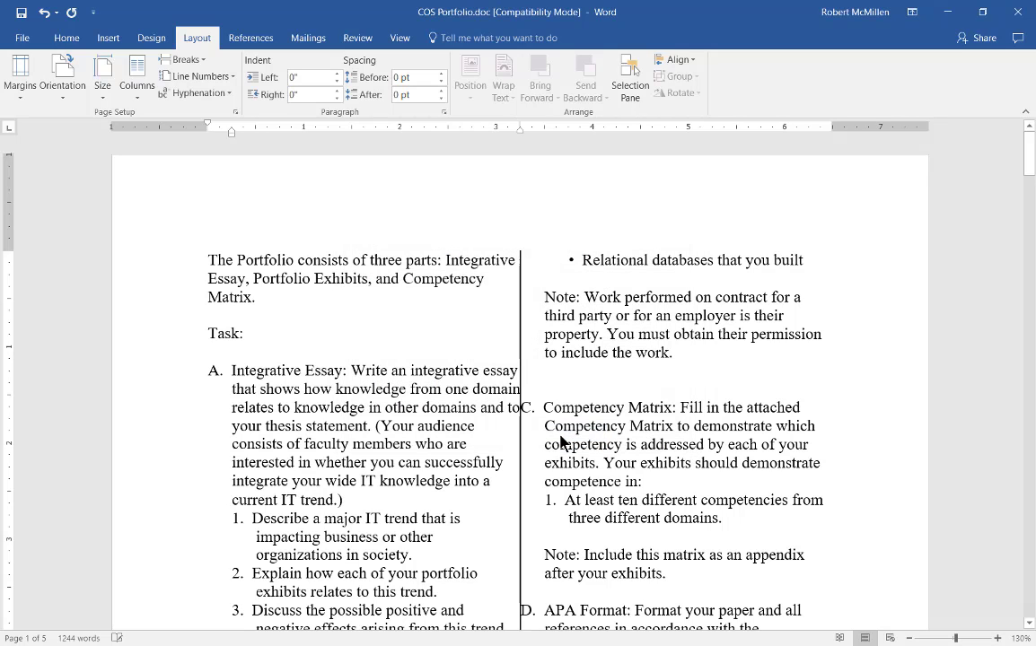